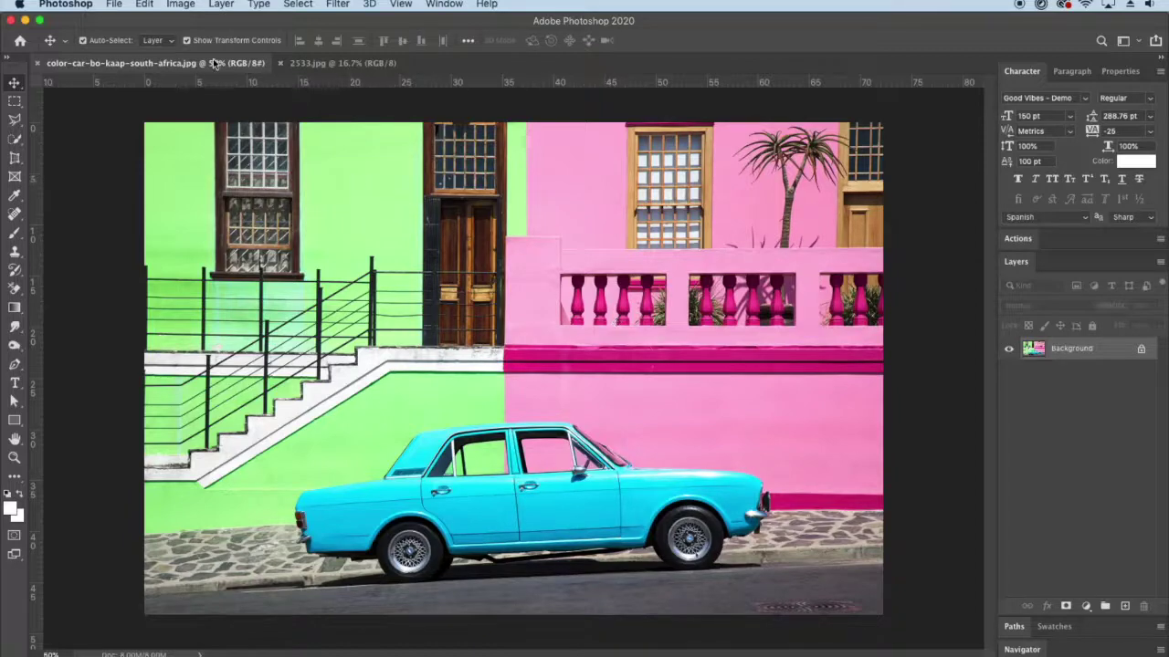
- Check the pixel dimensions and resolution of the car photo without changing its image size
left_click(187, 7)
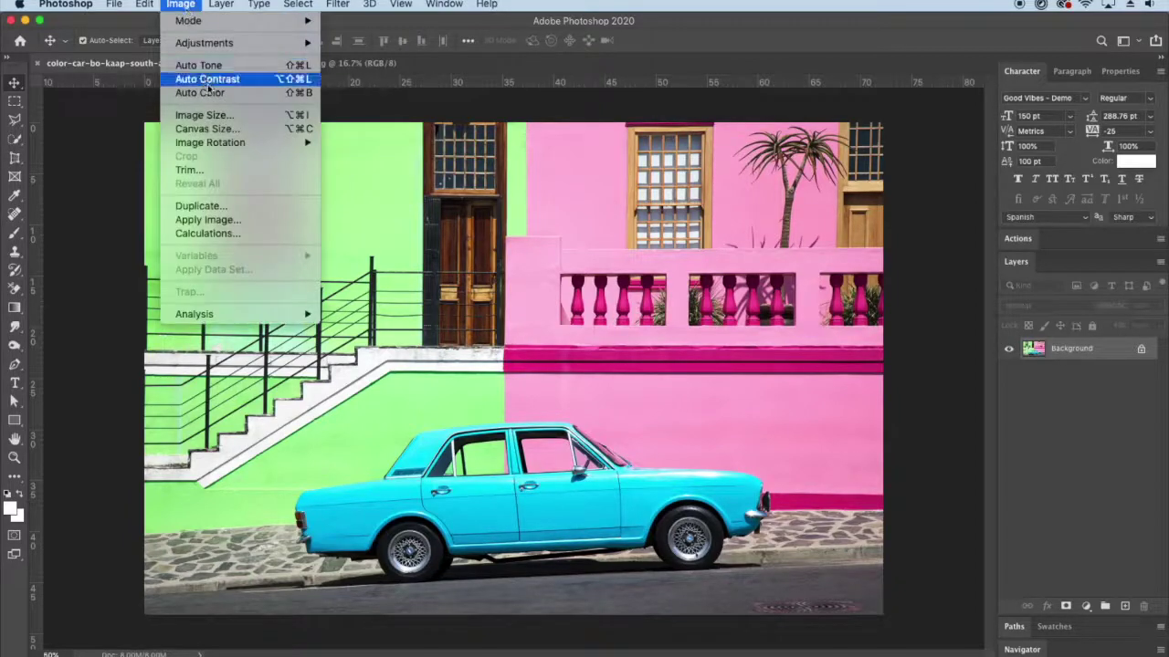
left_click(217, 116)
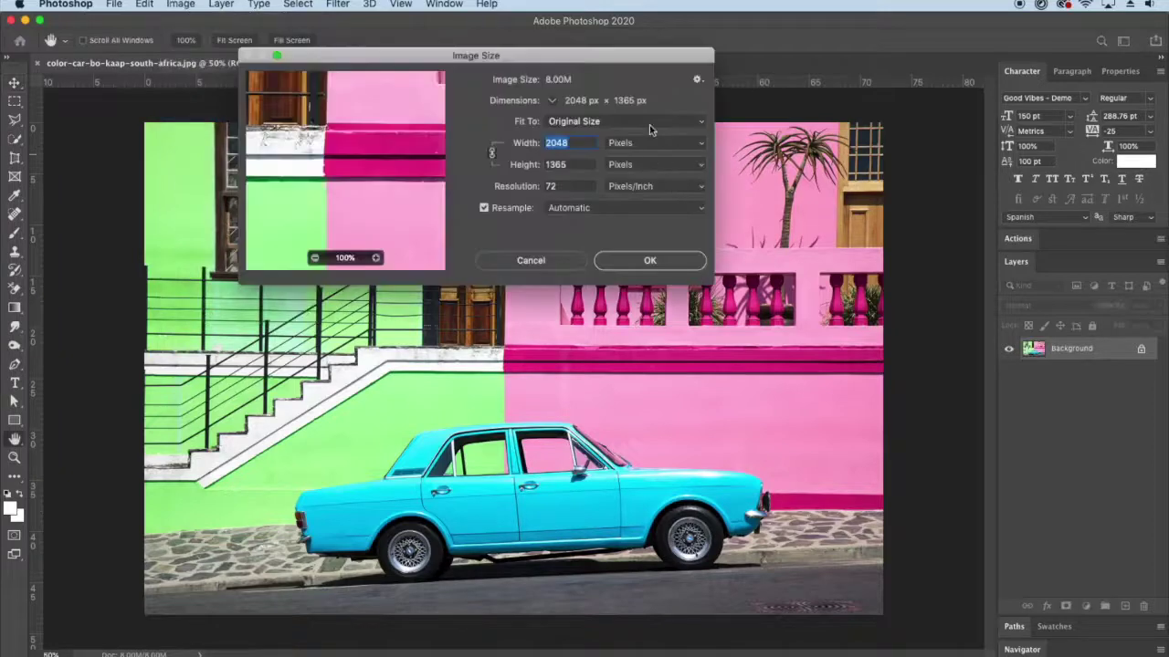
left_click_drag(627, 61, 720, 163)
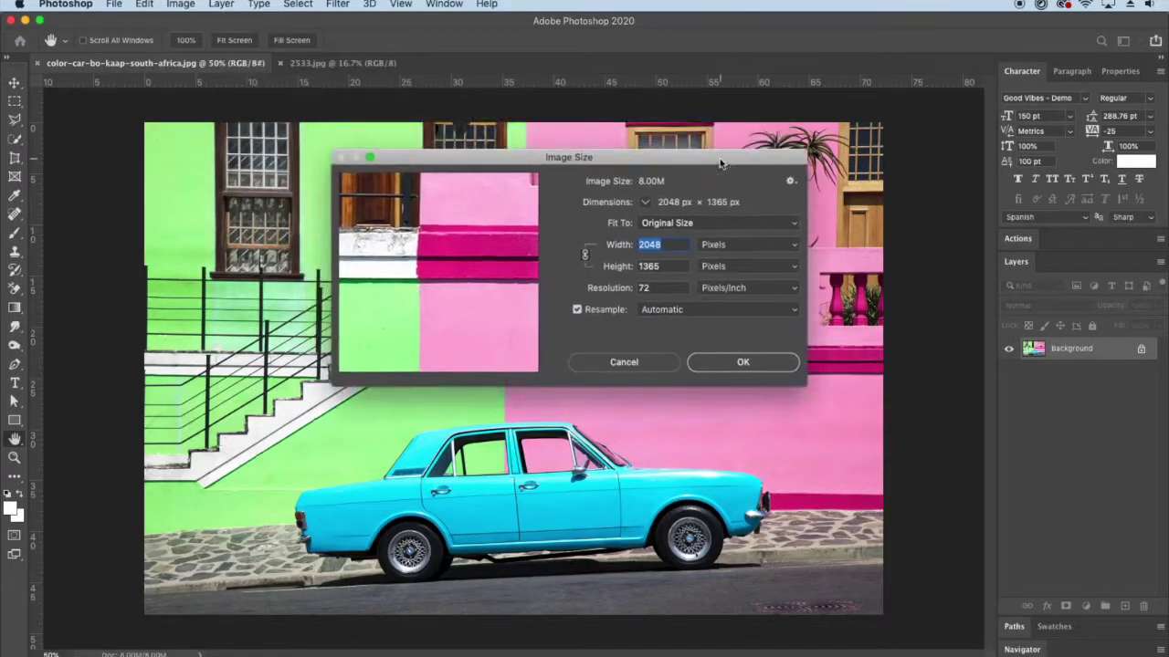
left_click(642, 245)
double_click(672, 288)
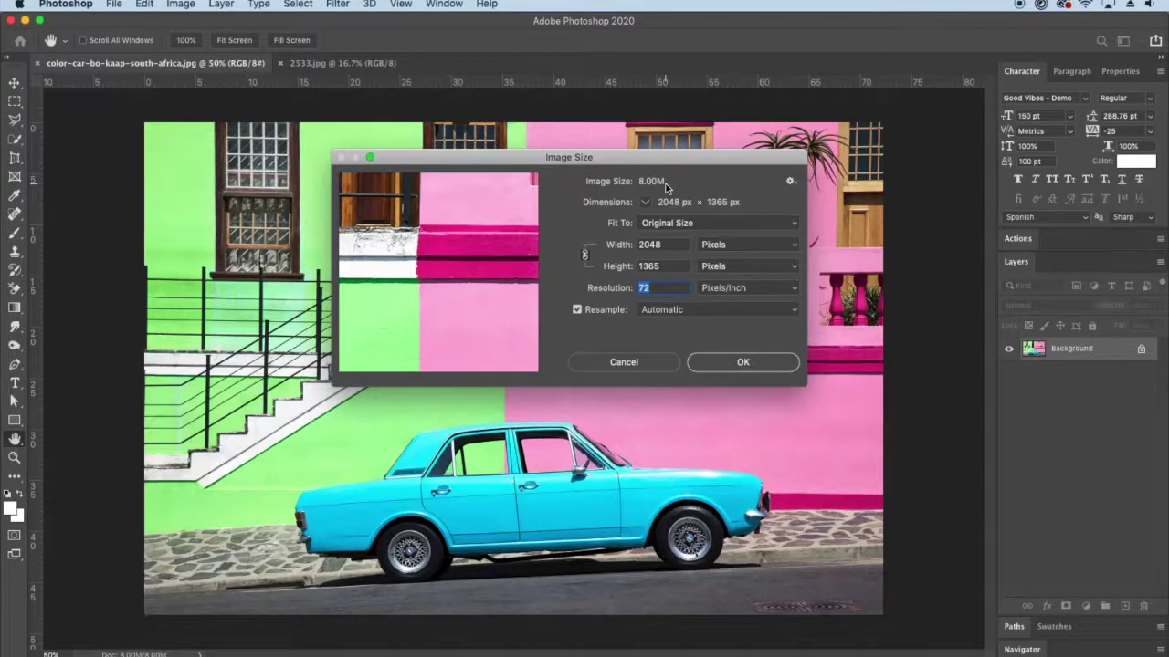
left_click(657, 362)
- Switch to 2533.jpg and resize the image to a width of 2000 pixels, keeping its proportions linked
left_click(324, 64)
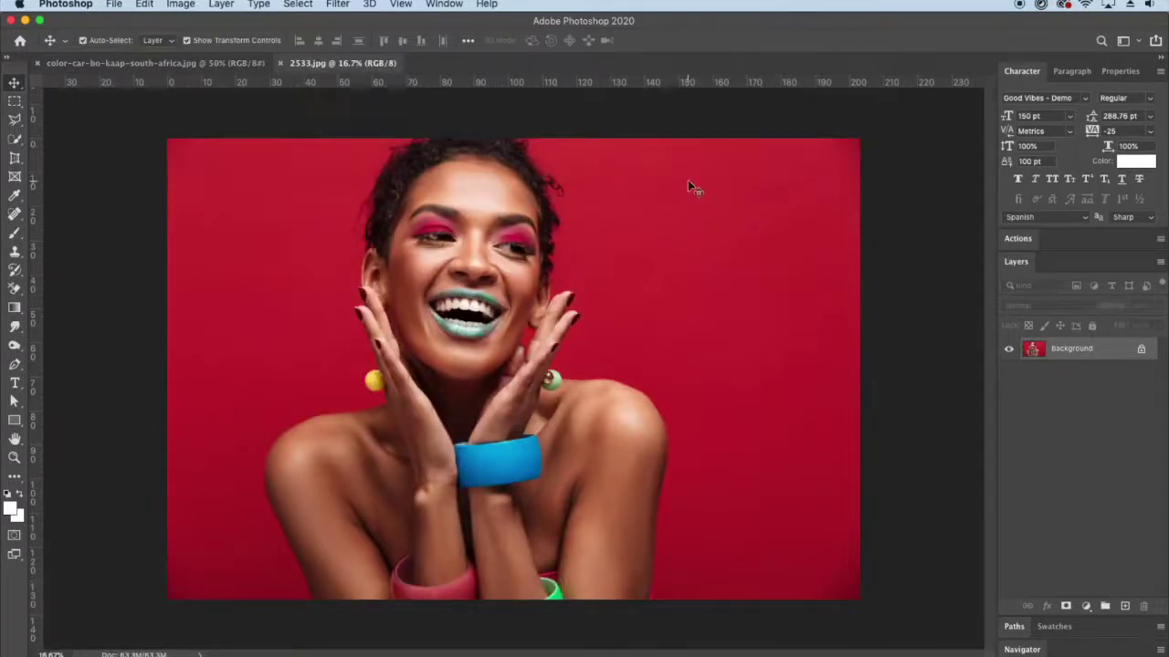
left_click(180, 4)
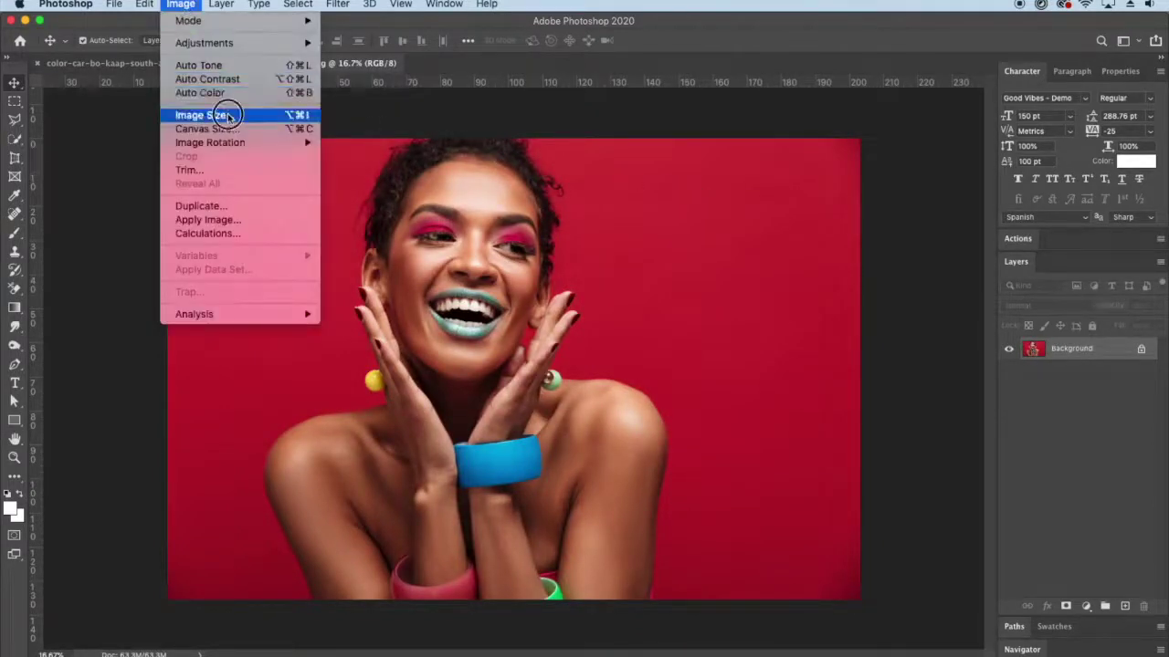
left_click(203, 116)
left_click_drag(727, 157, 822, 281)
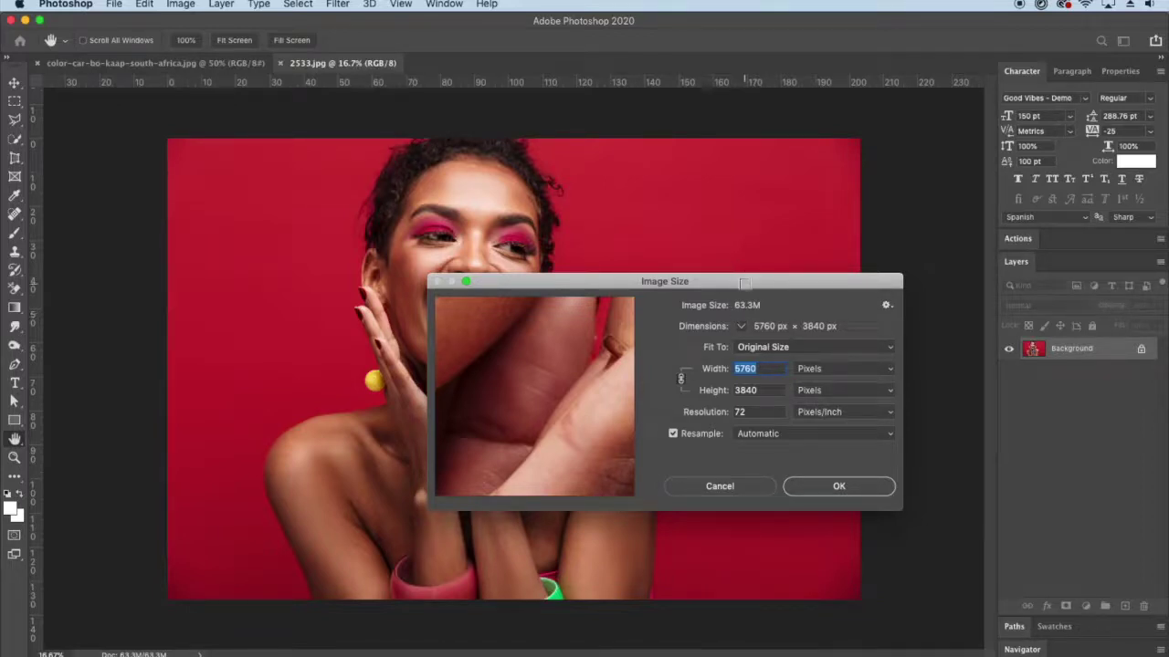
left_click_drag(743, 282, 744, 304)
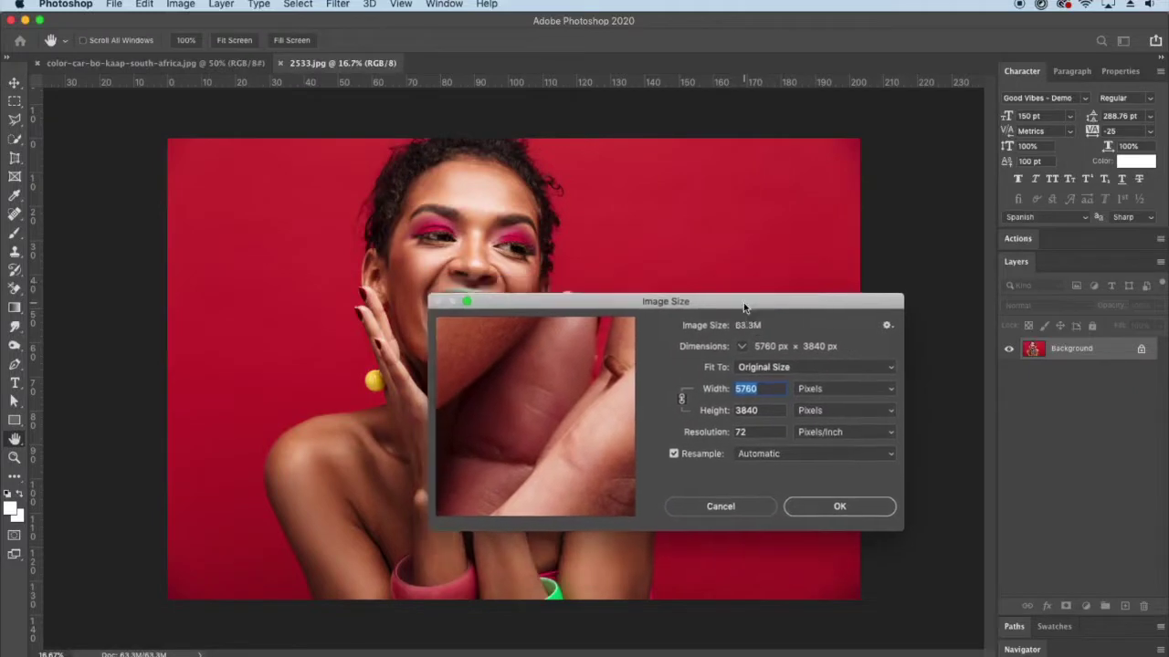
left_click_drag(744, 302, 695, 369)
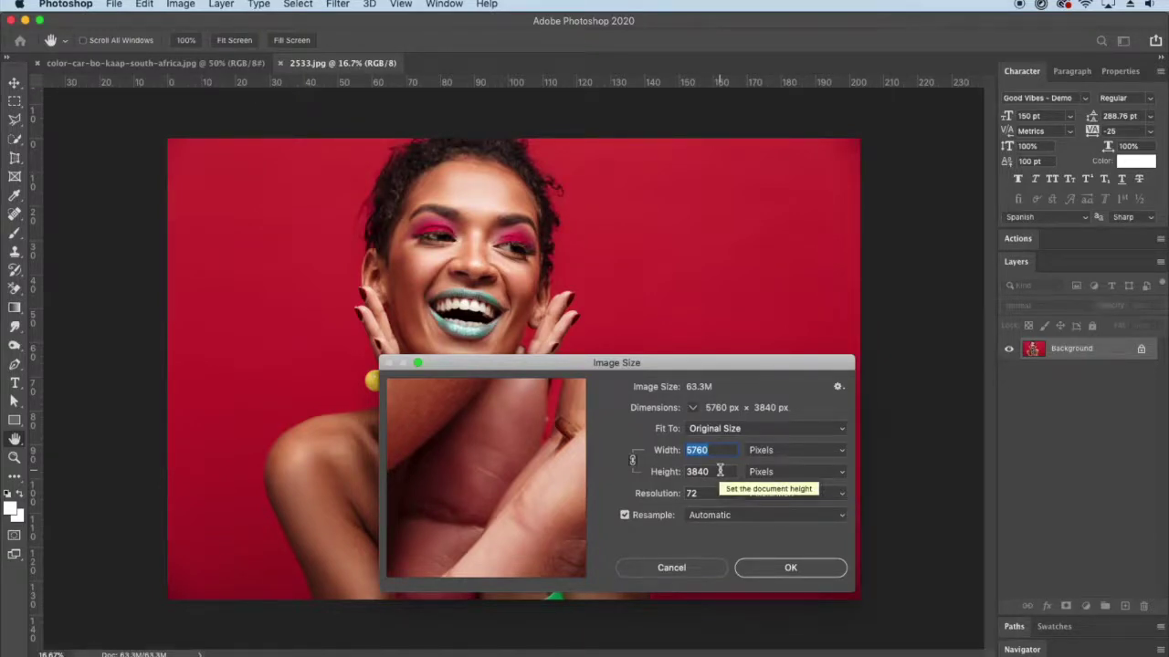
type("2")
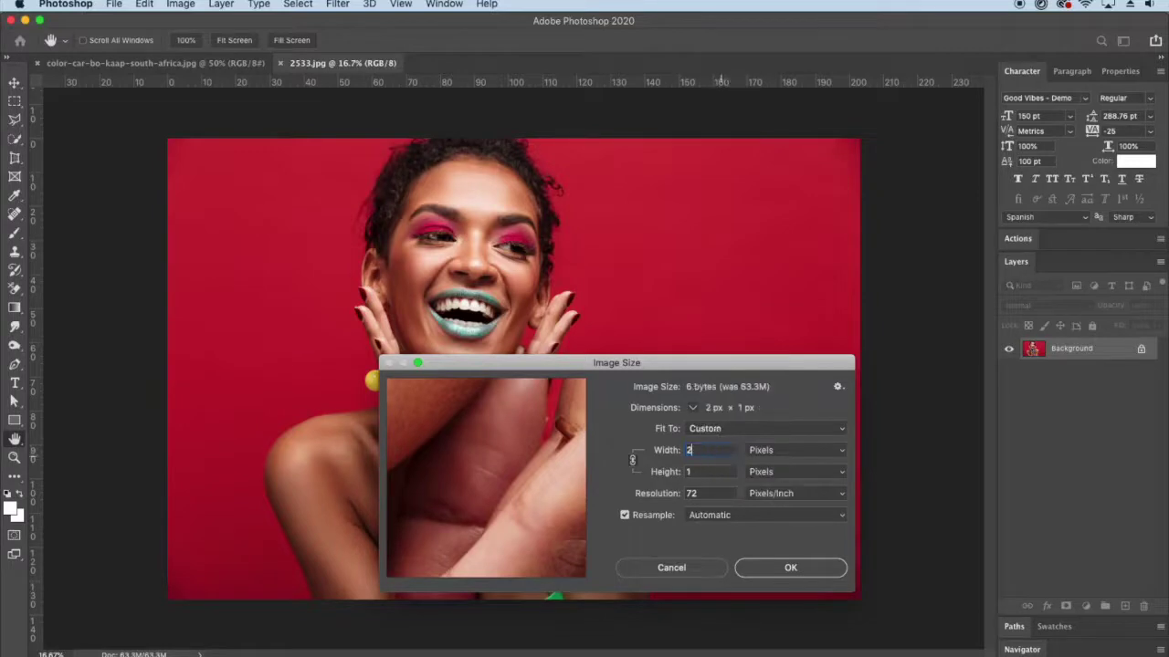
type("000")
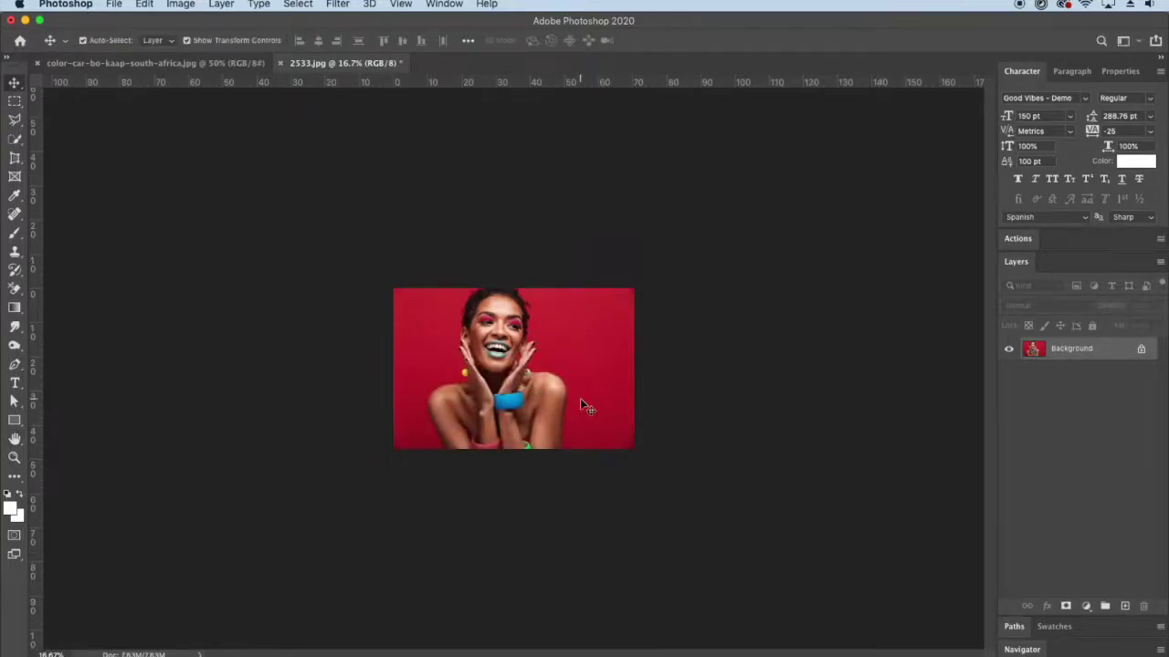
- Examine the sharpness of the resized portrait close up around the shoulder and face, and return to the whole image
scroll(581, 402, "up", 1)
scroll(581, 404, "up", 5)
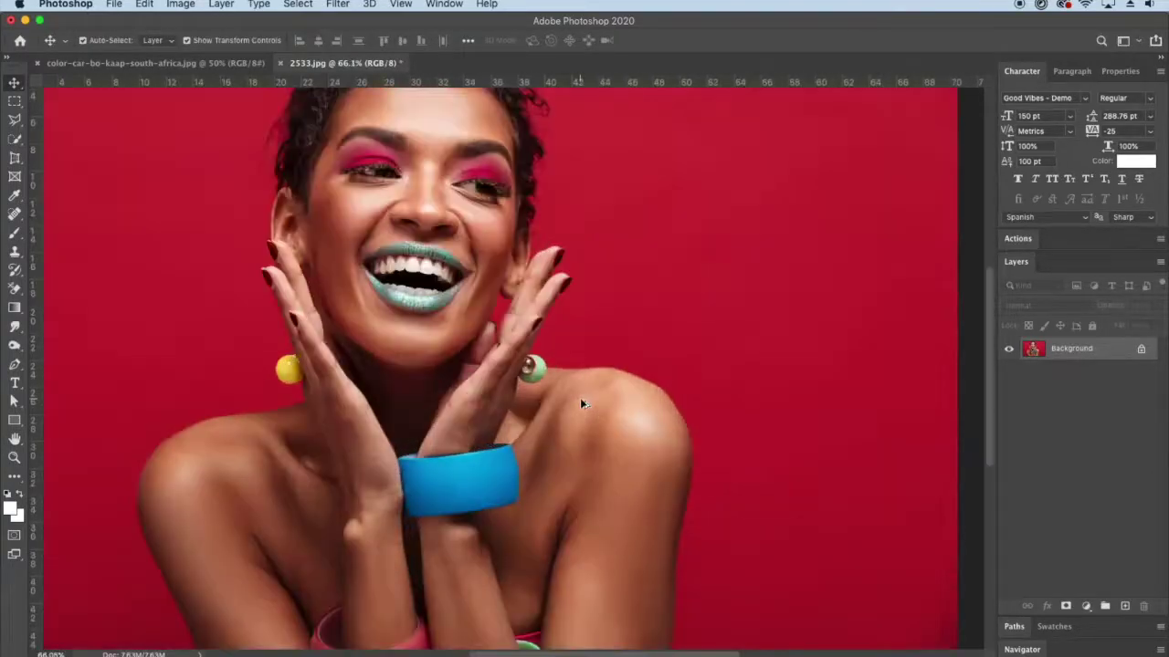
scroll(581, 404, "up", 3)
scroll(582, 403, "up", 2)
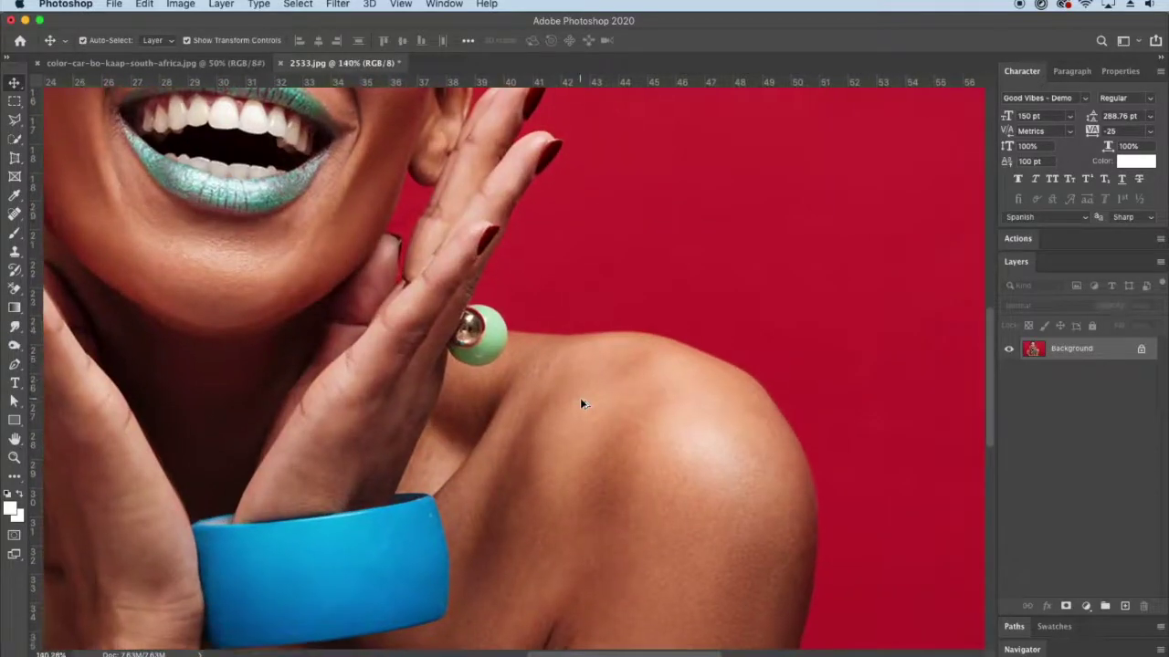
scroll(581, 404, "up", 10)
scroll(581, 405, "left", 8)
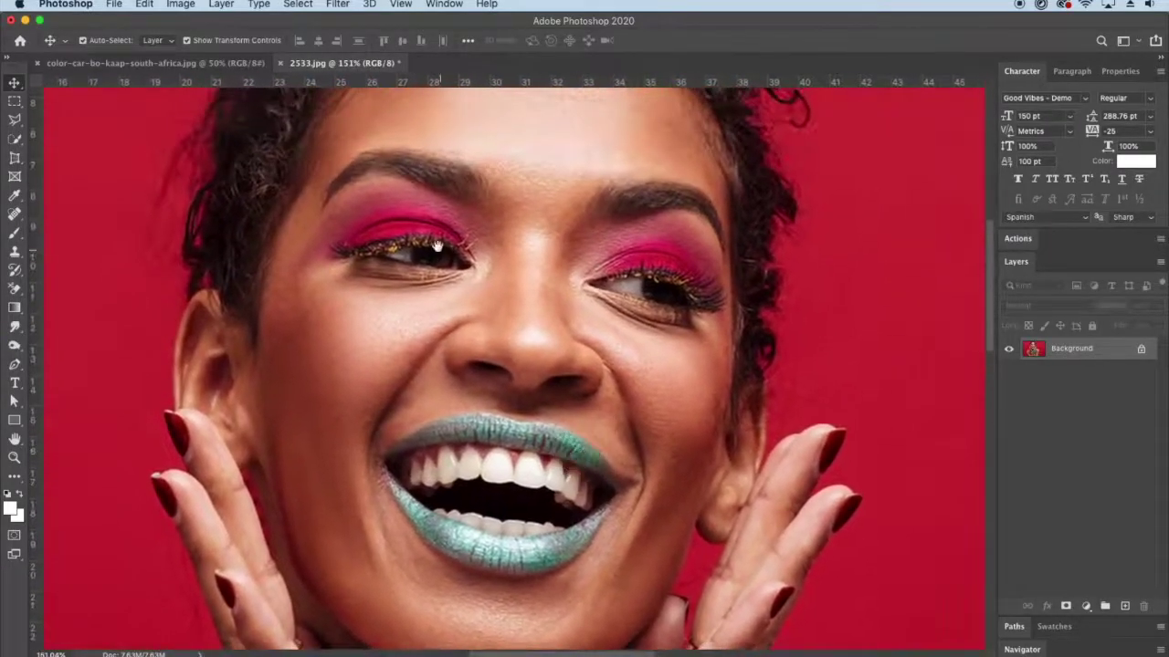
left_click_drag(436, 245, 472, 383)
scroll(473, 384, "down", 8)
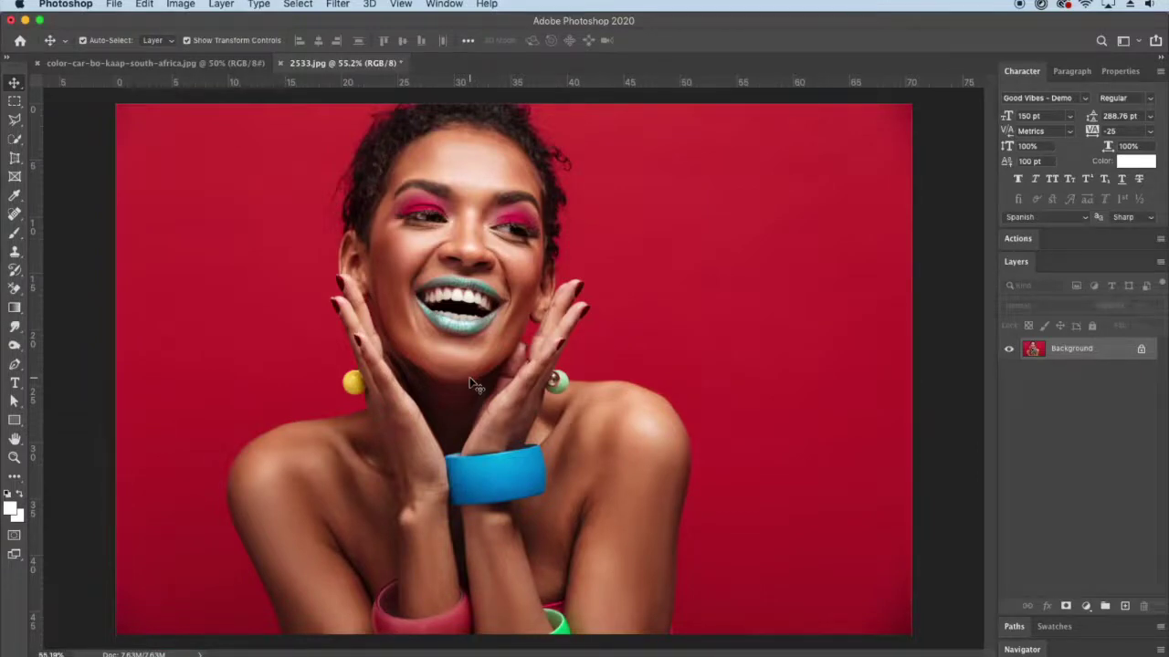
- Switch to color-car-bo-kaap-south-africa.jpg and review the conversion and filter options available for its Background layer
left_click(179, 69)
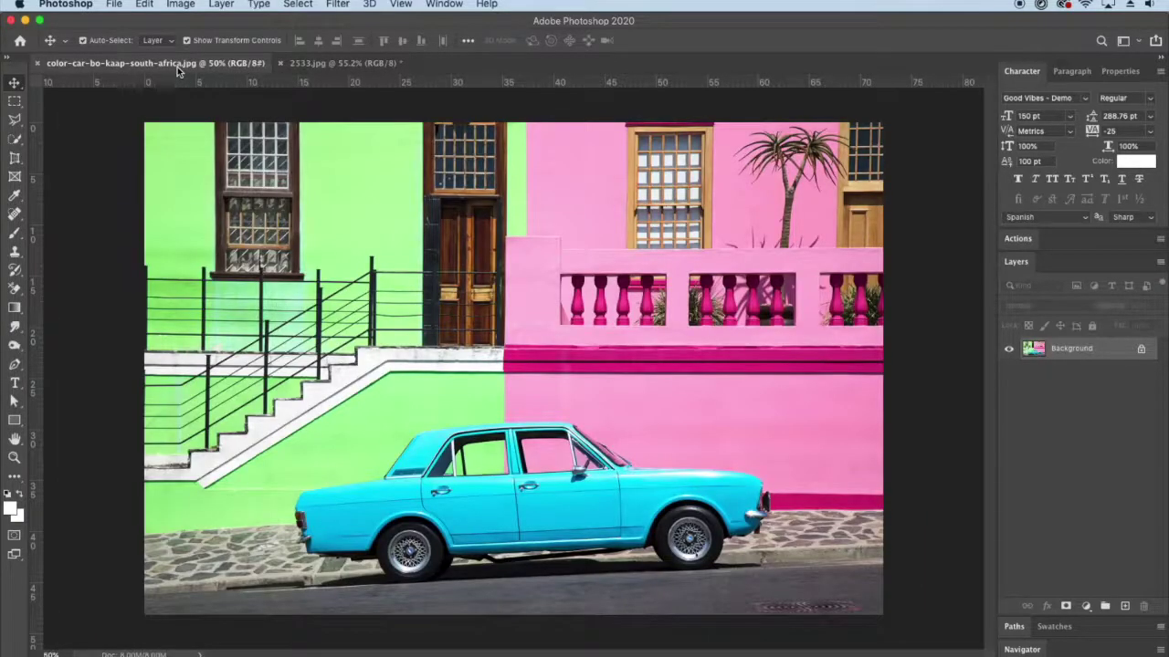
left_click(234, 175)
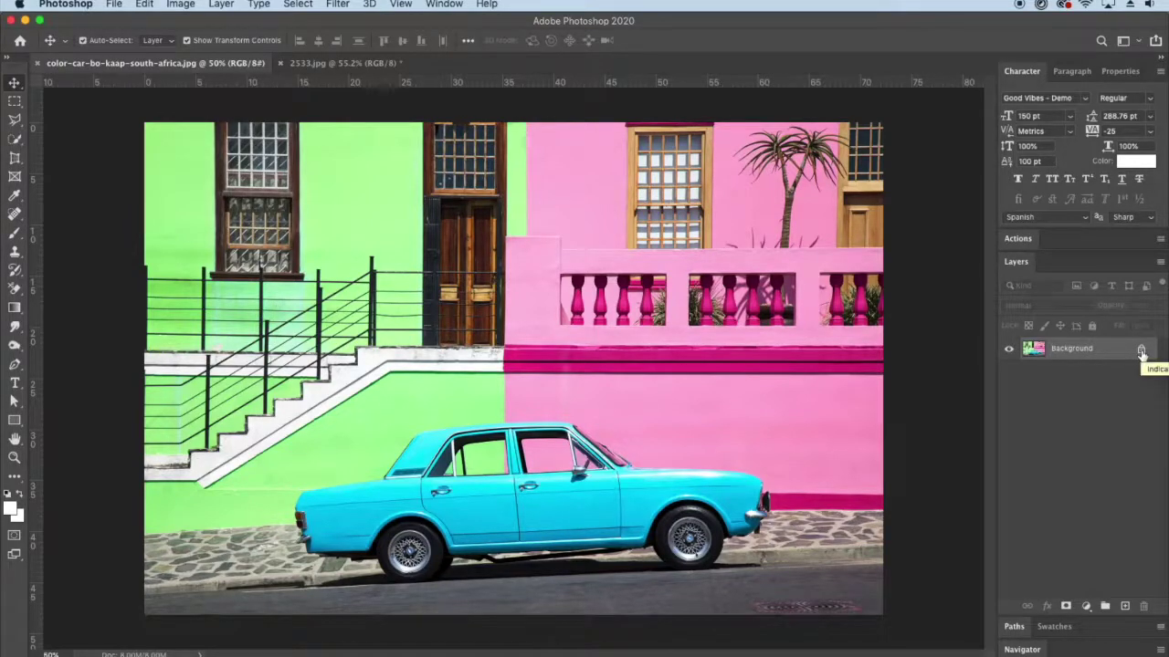
right_click(1077, 351)
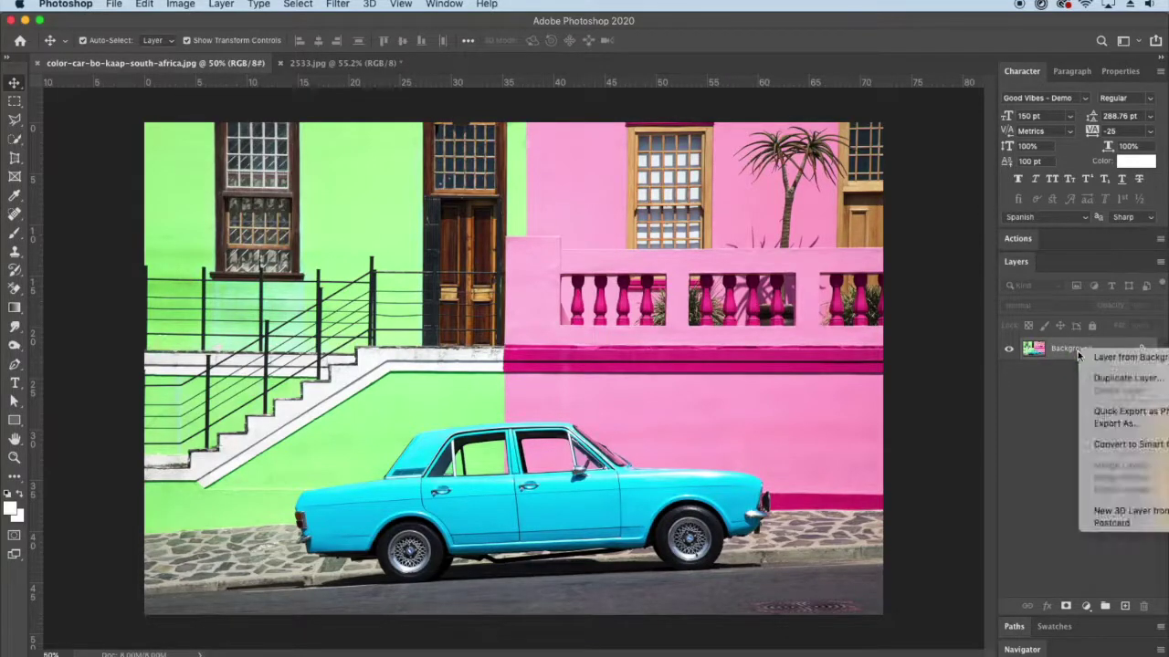
left_click(1106, 444)
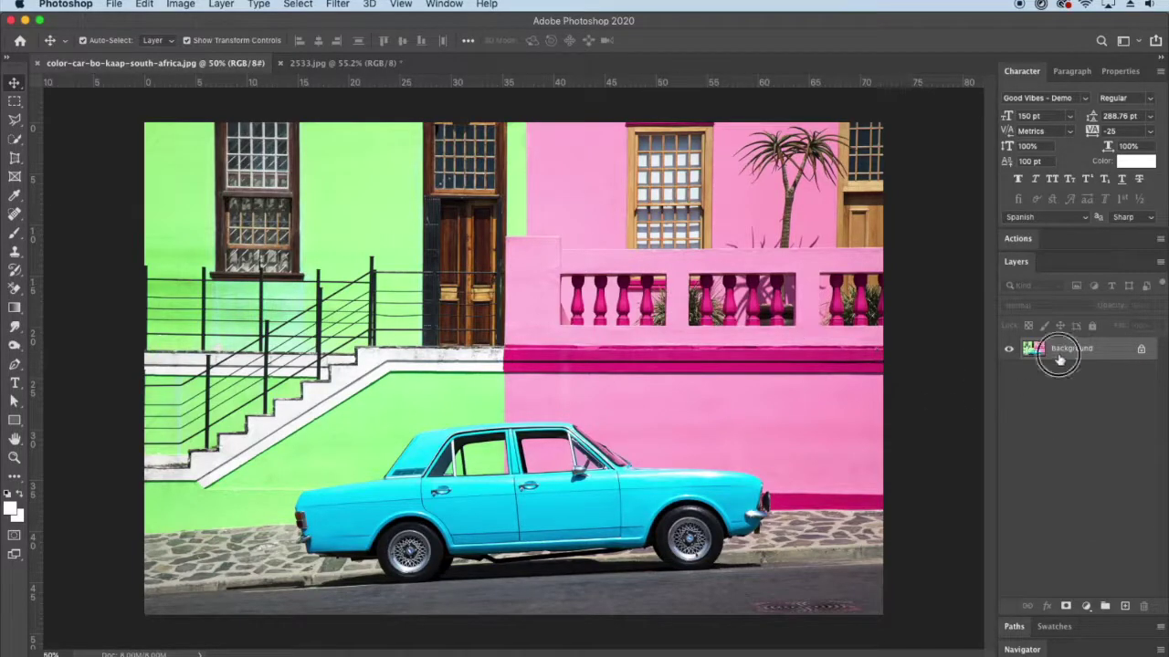
left_click(338, 4)
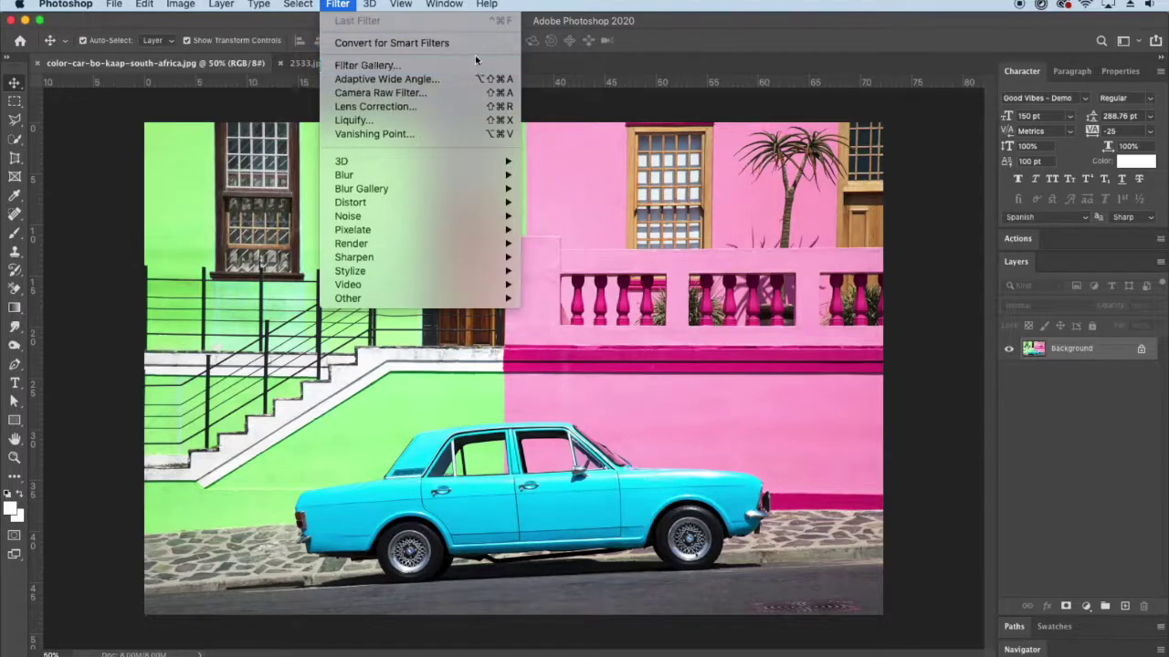
left_click(1101, 374)
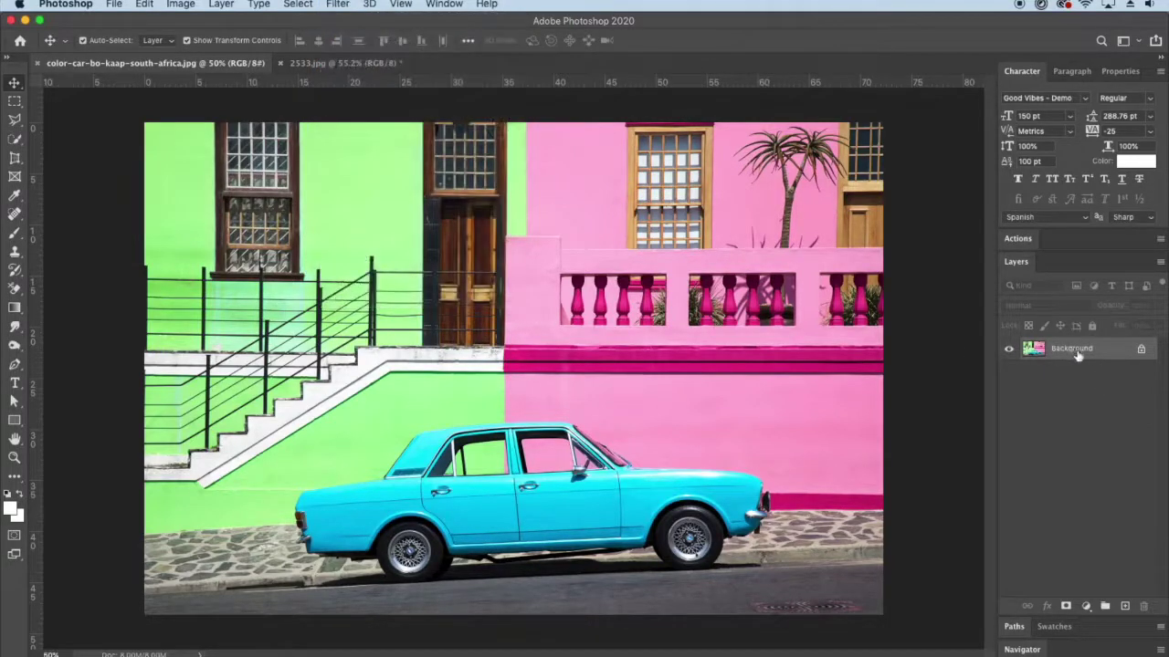
- Apply the Filter Gallery's Colored Pencil effect directly to the Background layer with width 17, pressure 14 and brightness 7, and undo it
left_click(338, 5)
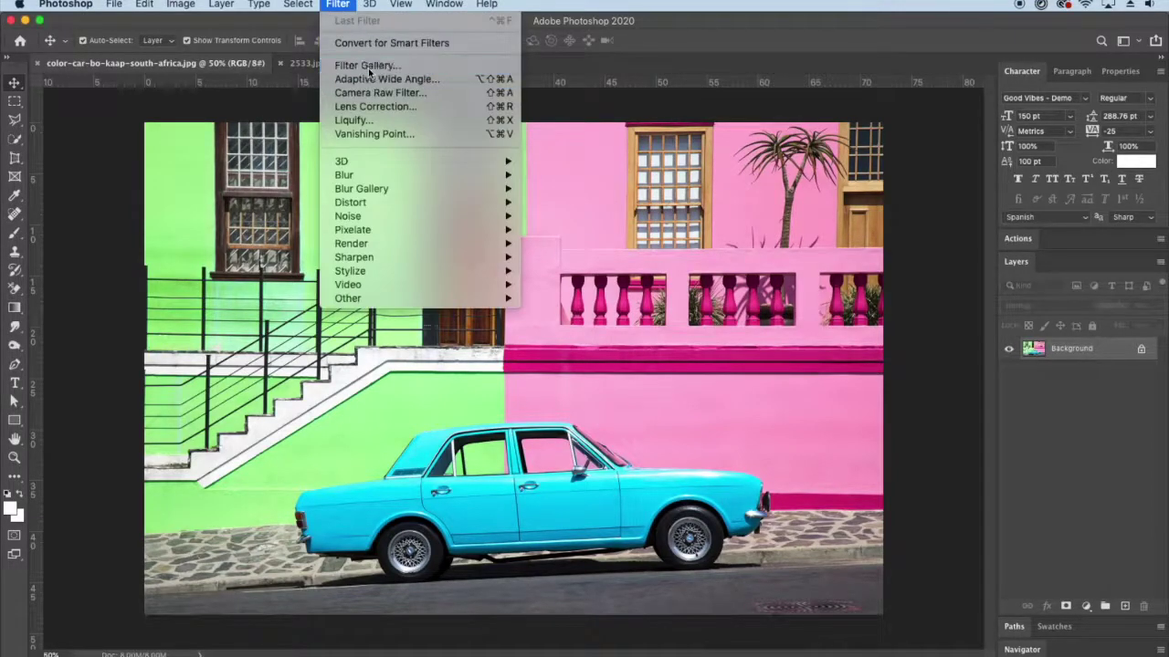
key("Escape")
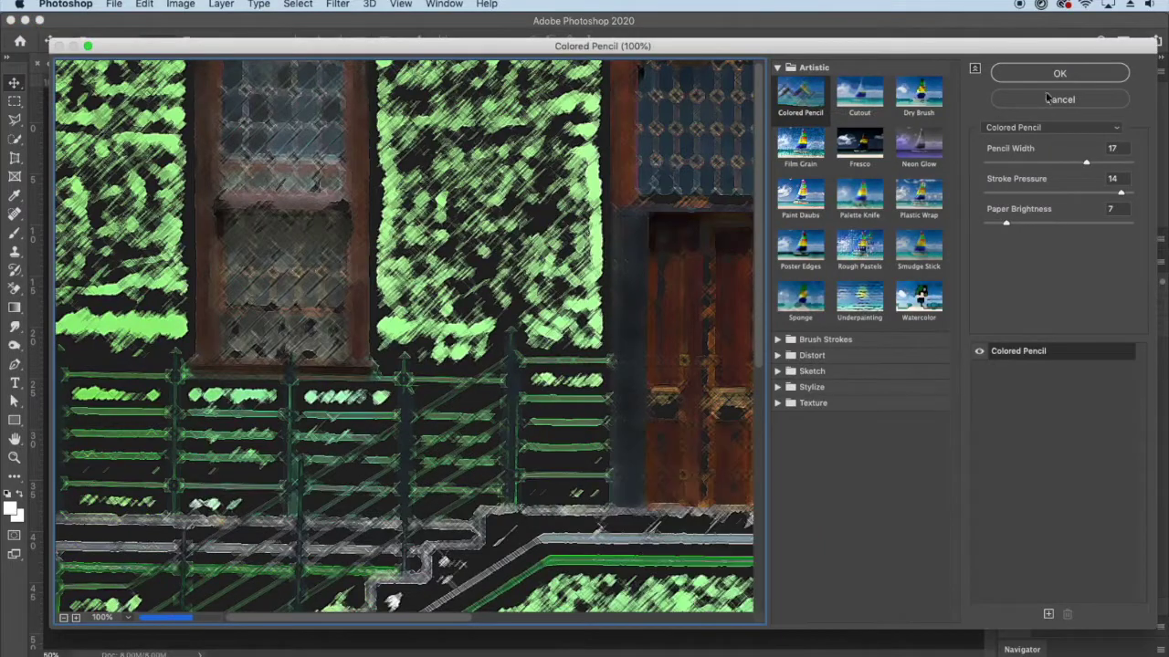
left_click(1057, 73)
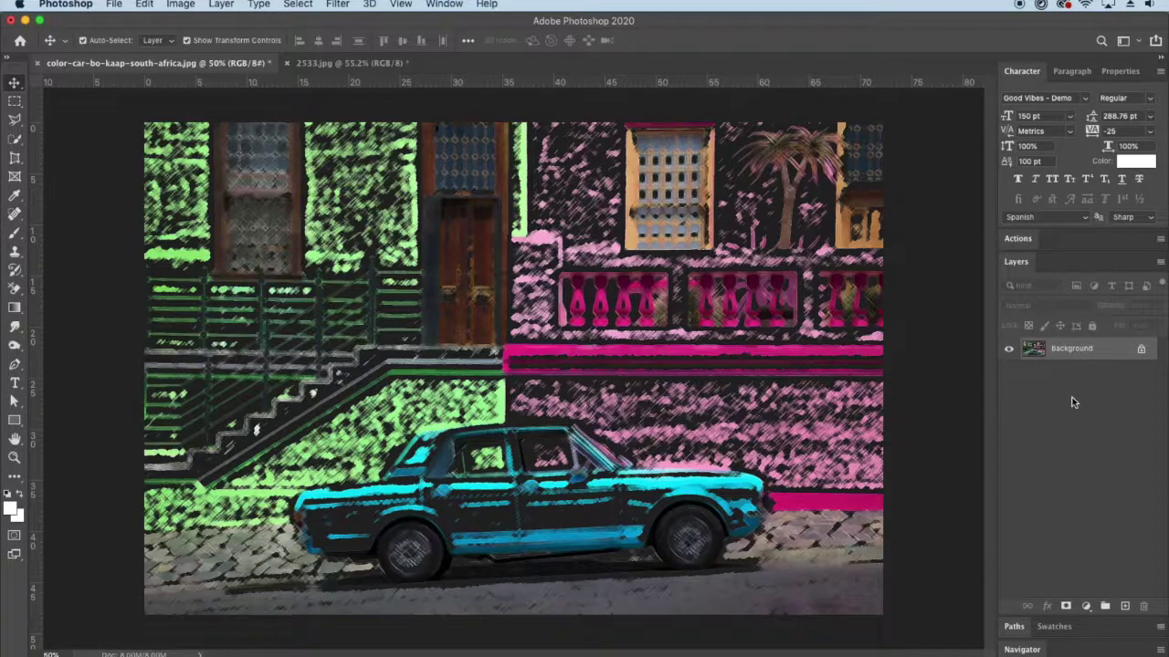
key("super+z")
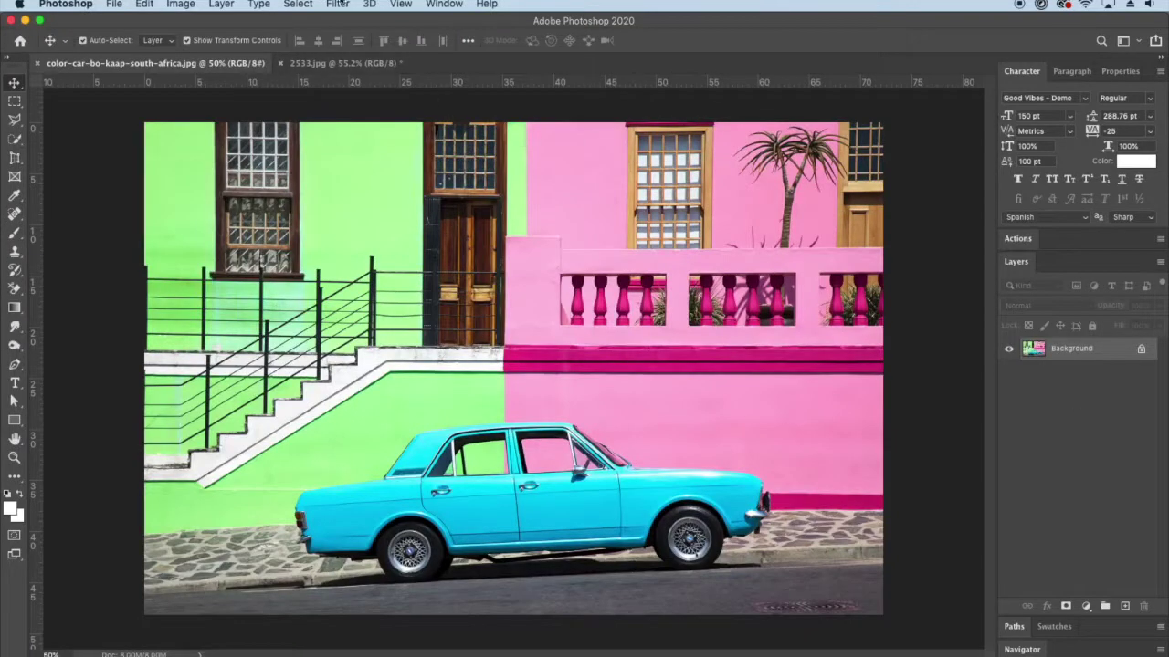
- Convert the car photo's Background layer into a smart object for re-editable smart filters
left_click(338, 5)
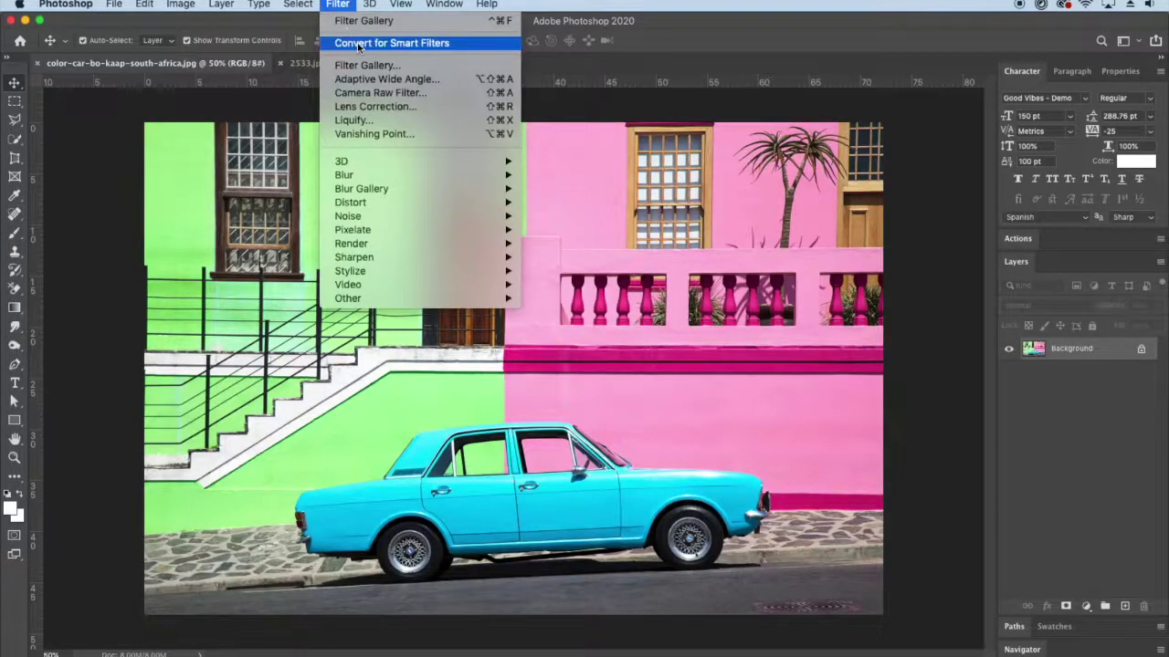
left_click(358, 43)
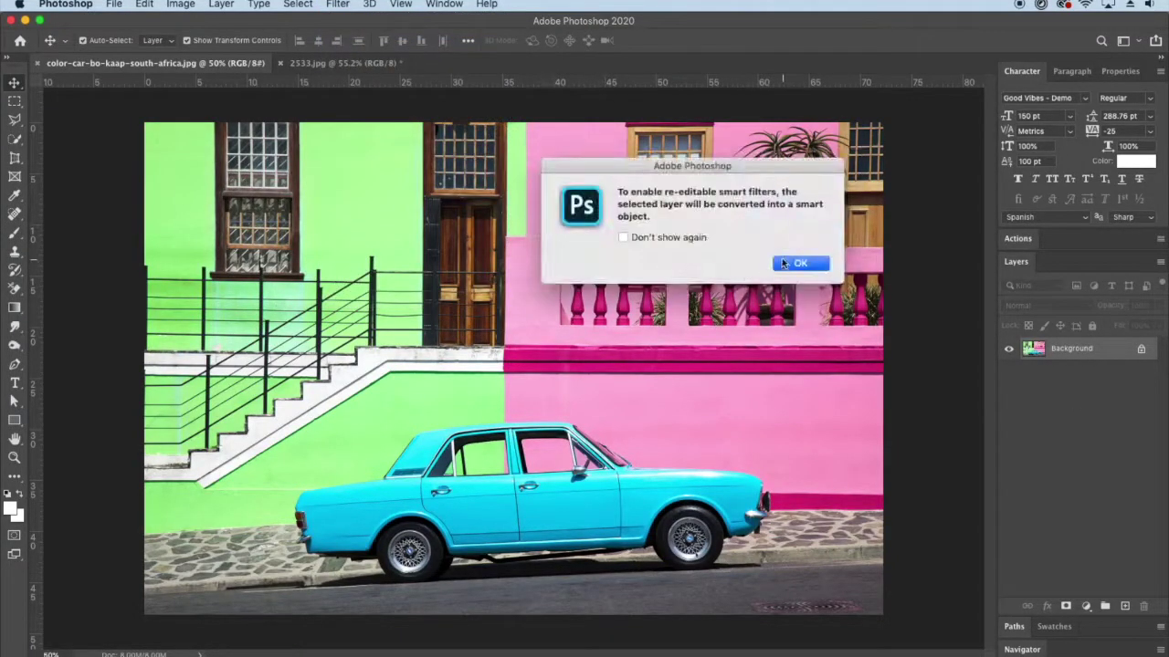
left_click_drag(696, 168, 663, 199)
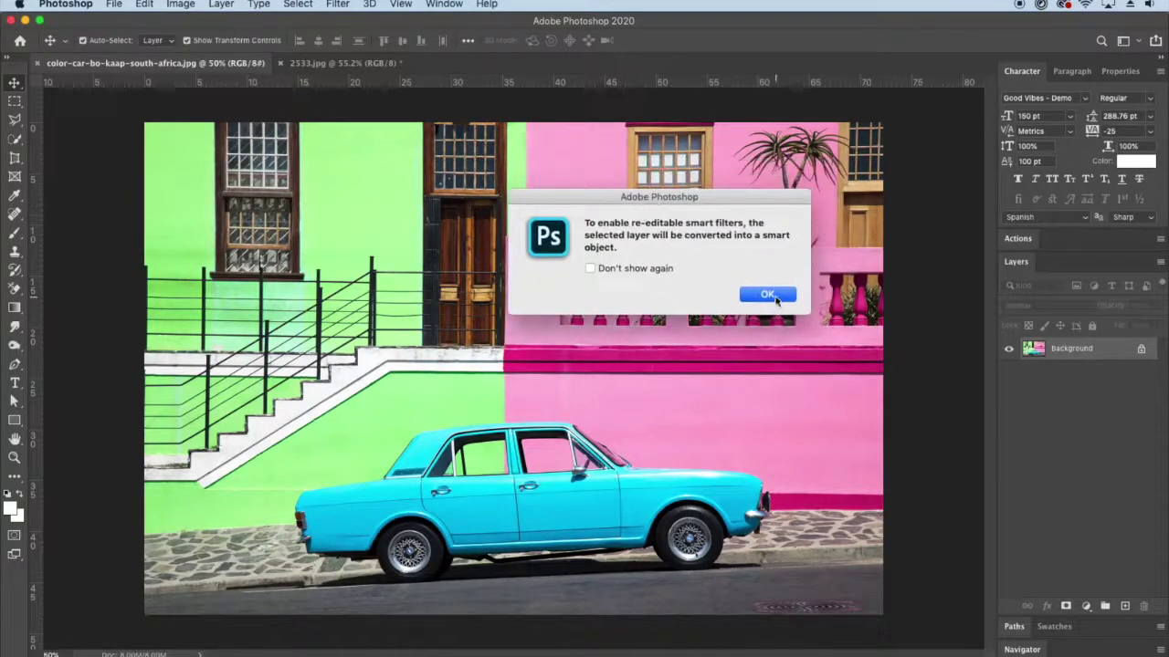
left_click(778, 297)
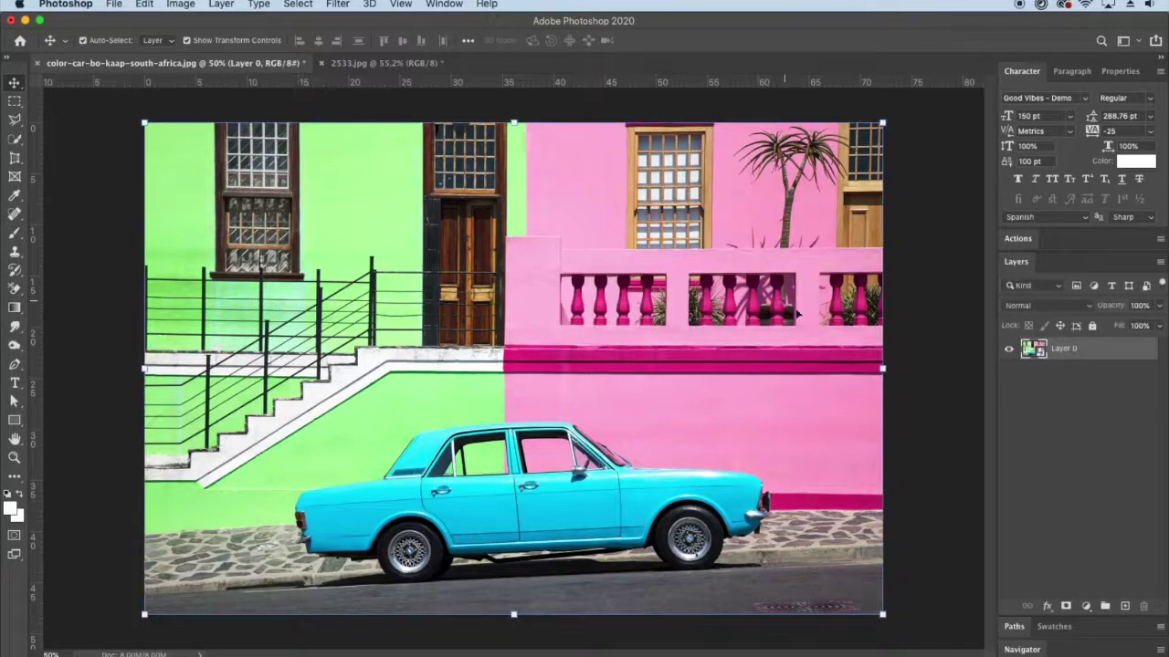
right_click(1057, 356)
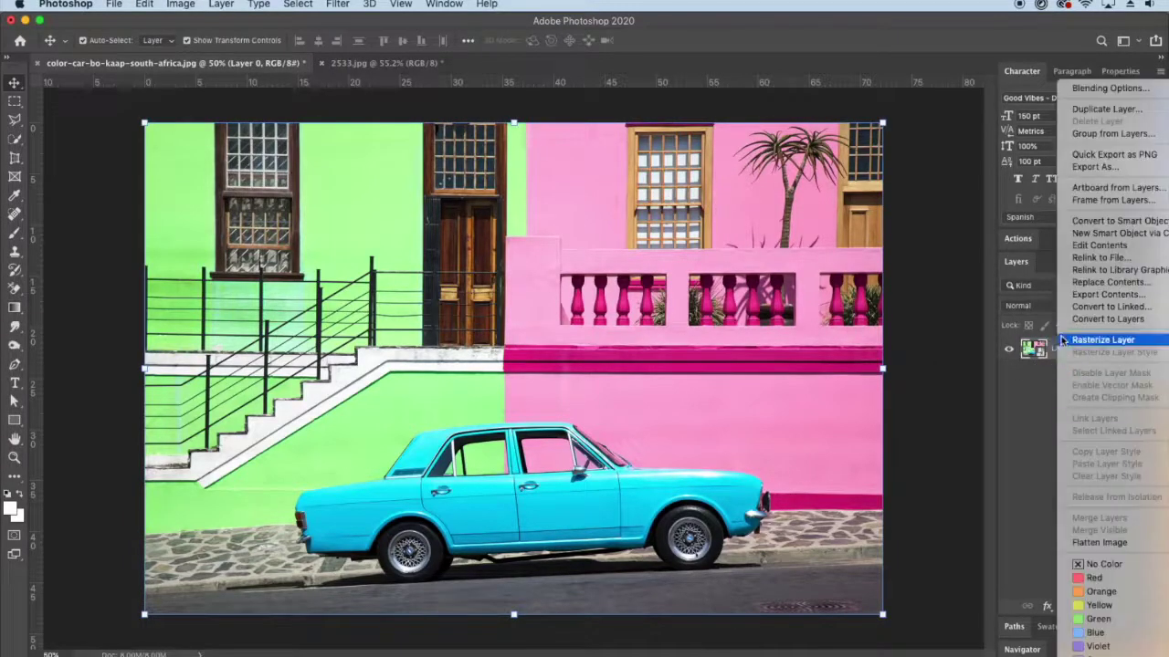
left_click(1037, 394)
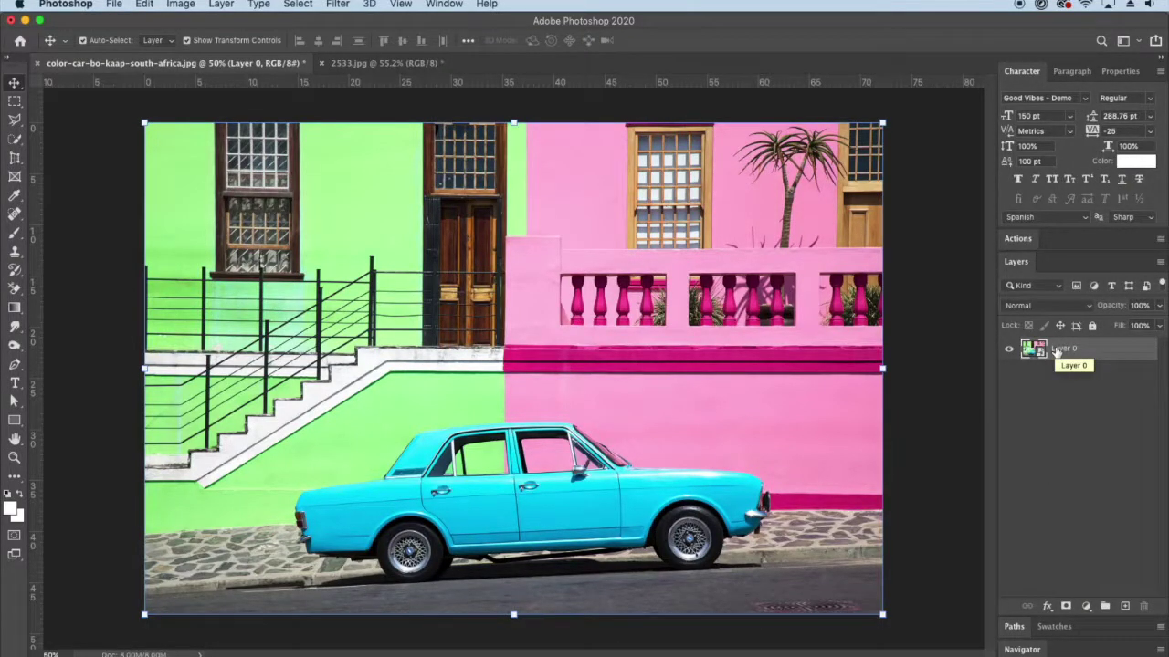
- Apply Colored Pencil from the Filter Gallery to the smart object, with pencil width 17, stroke pressure 14 and paper brightness 7
left_click(338, 3)
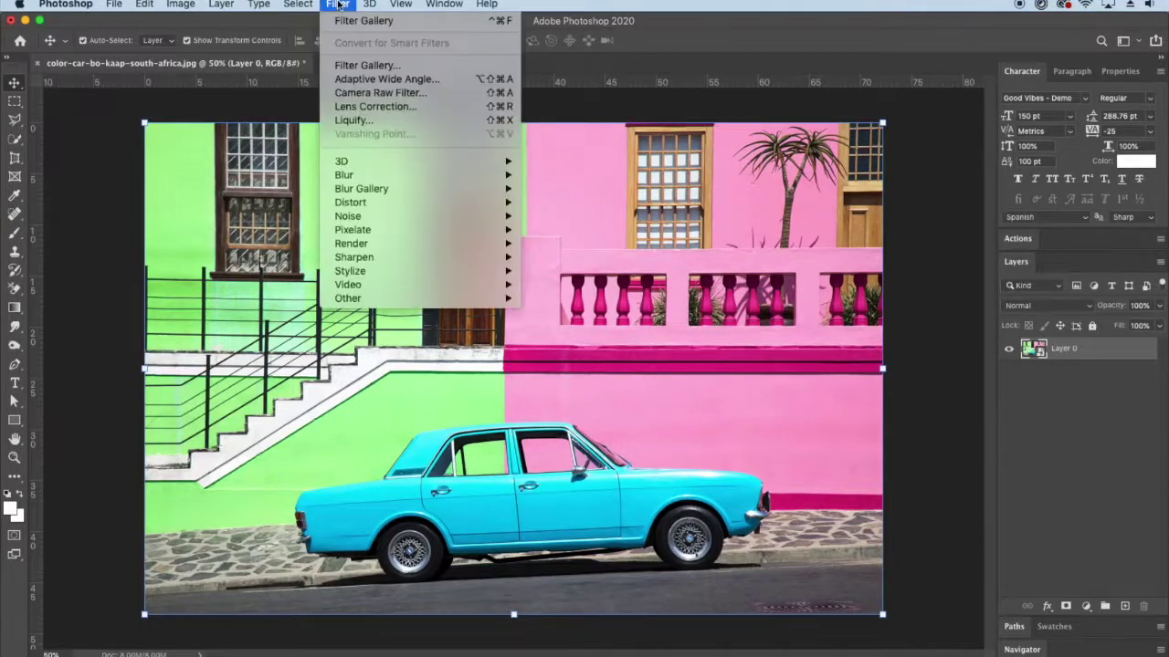
left_click(384, 64)
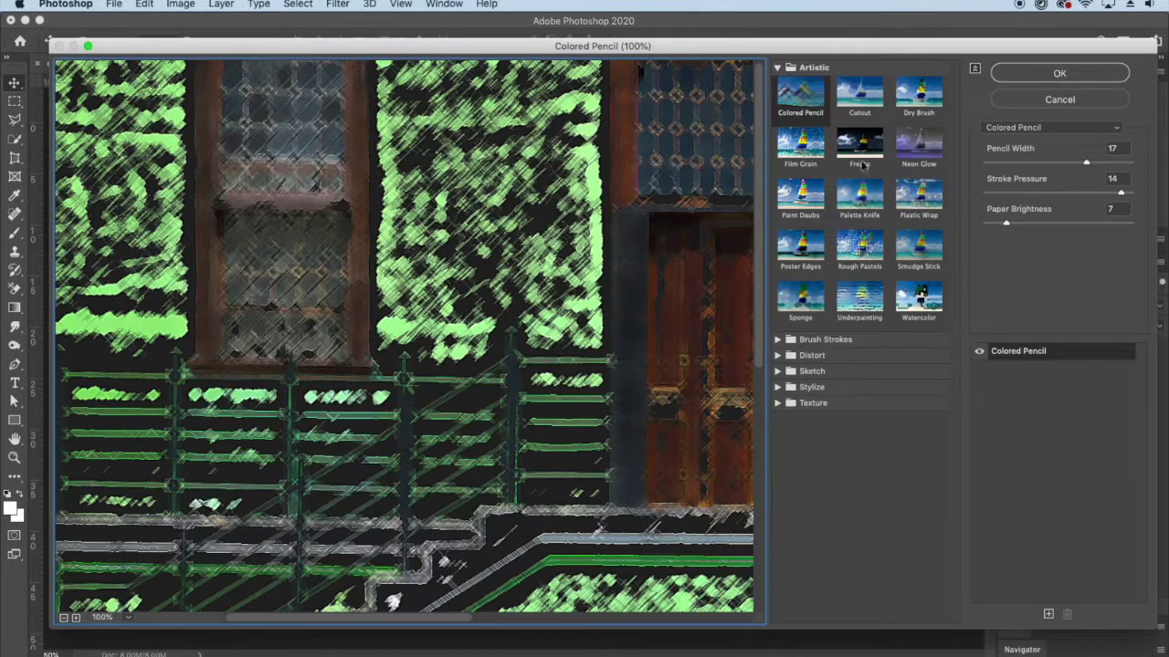
left_click(1025, 71)
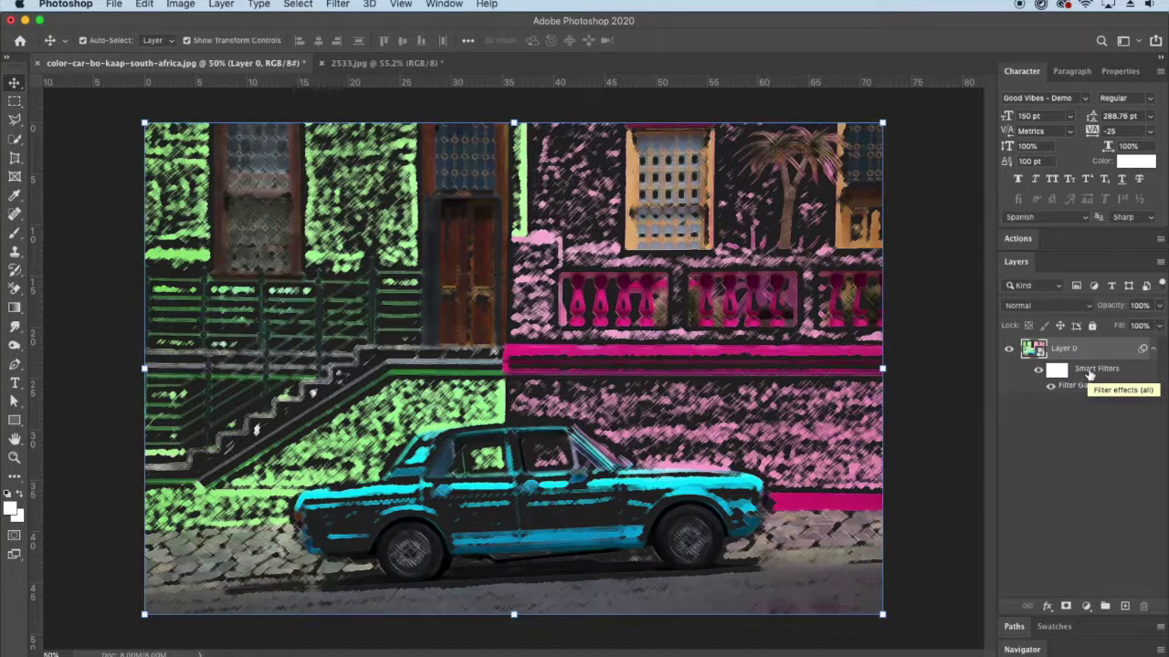
- Try the Overlay blend mode in the Filter Gallery smart filter's blending options, moving the dialog off the image, and cancel the change
right_click(1092, 371)
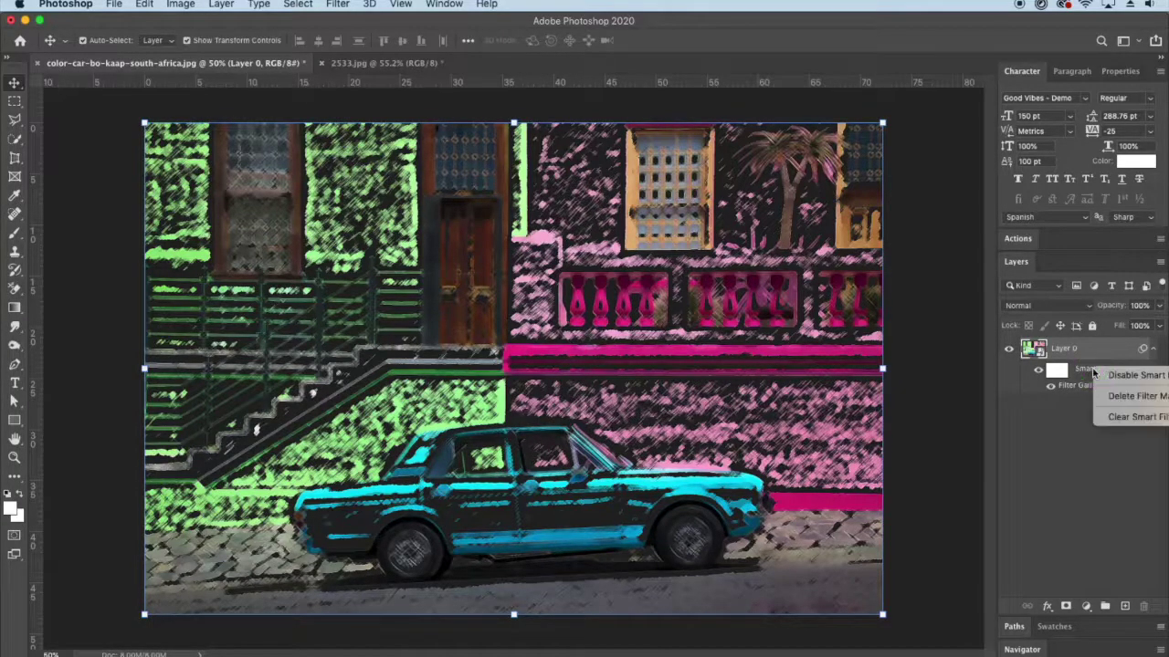
left_click(1112, 421)
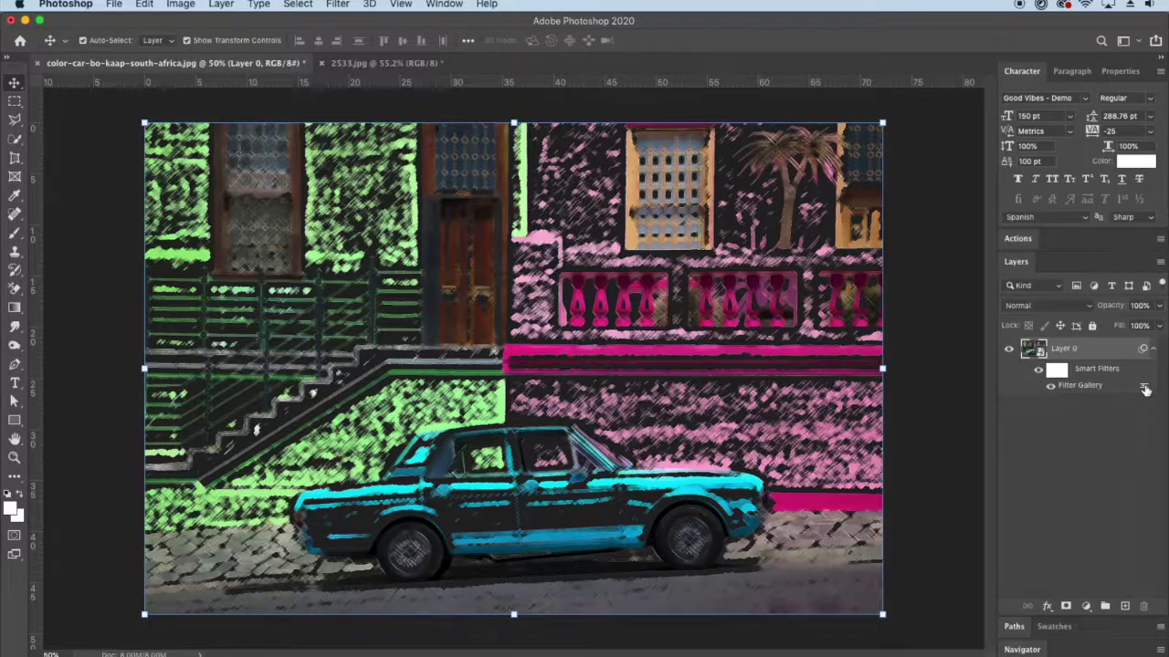
double_click(1145, 389)
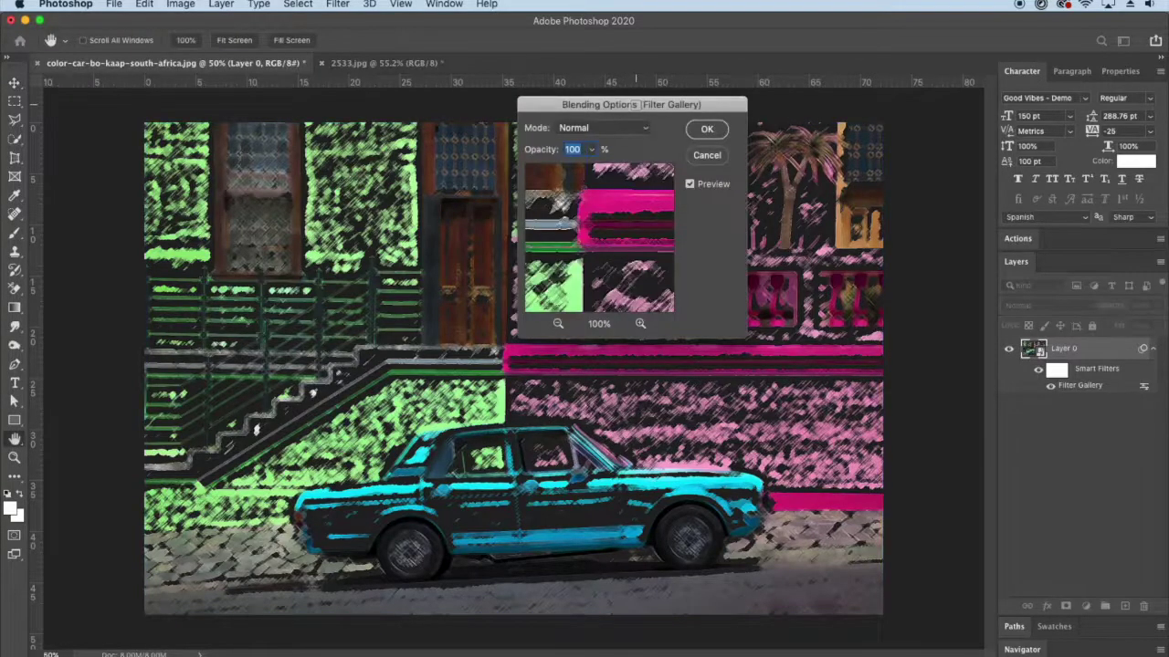
left_click_drag(668, 107, 767, 106)
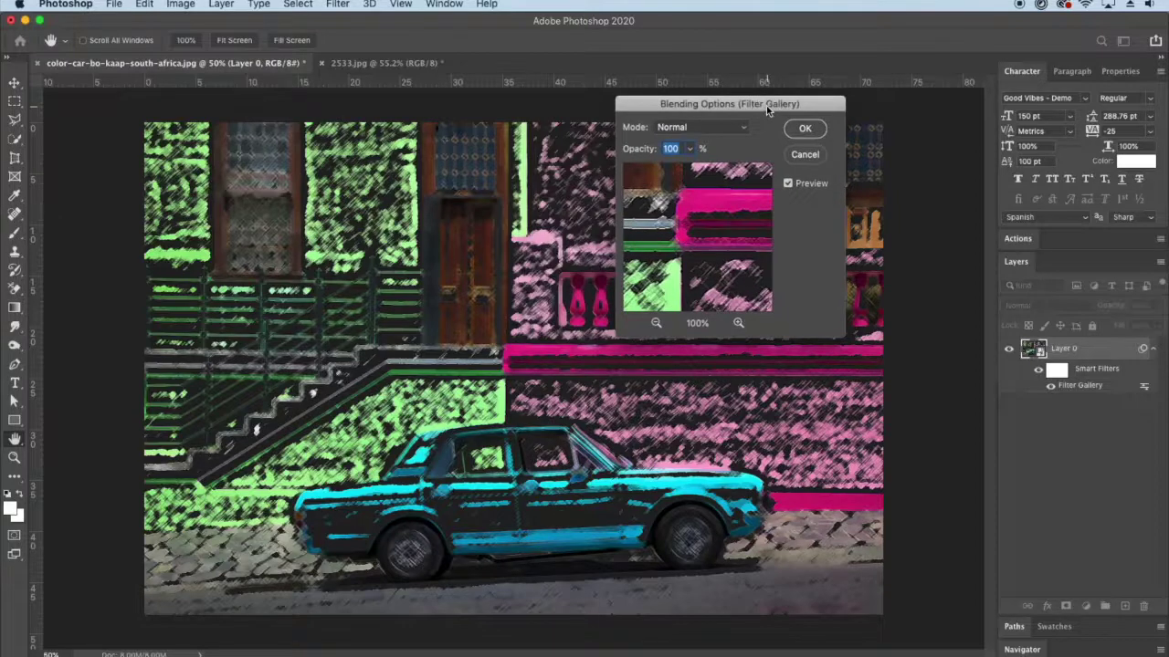
left_click(746, 131)
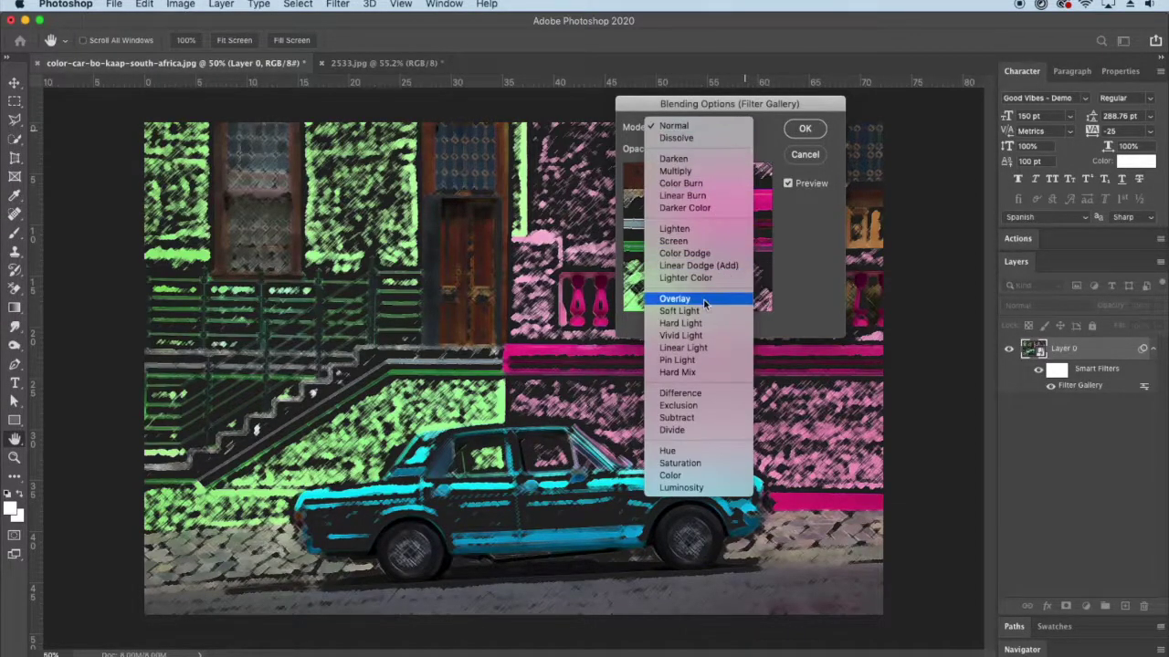
left_click(677, 297)
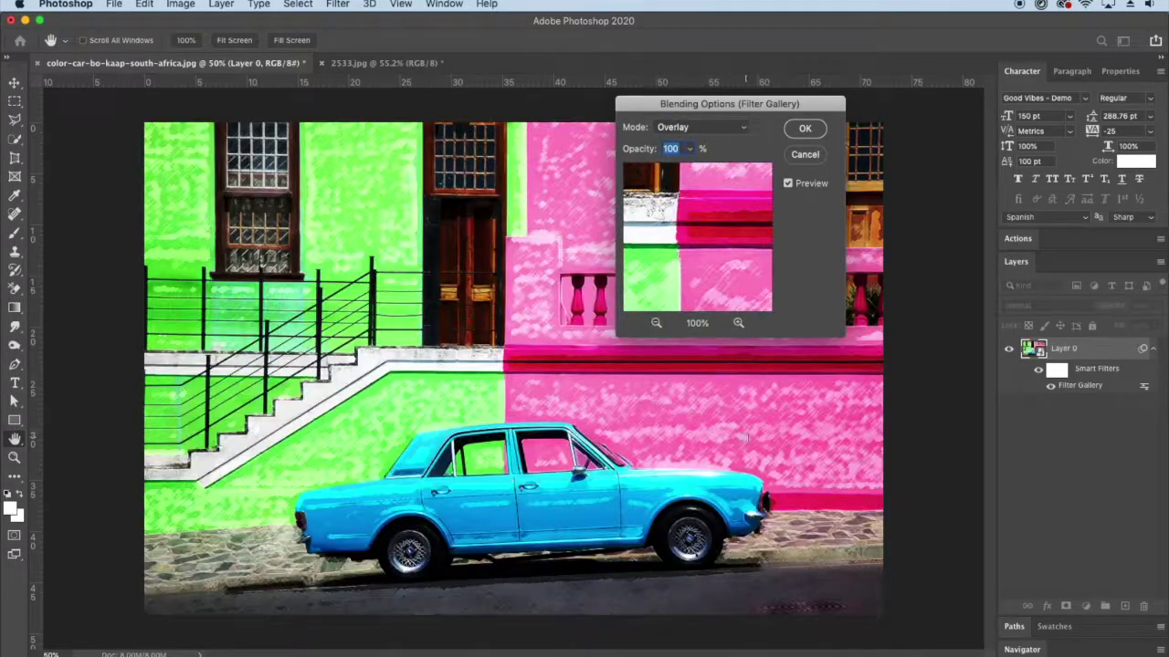
left_click(691, 148)
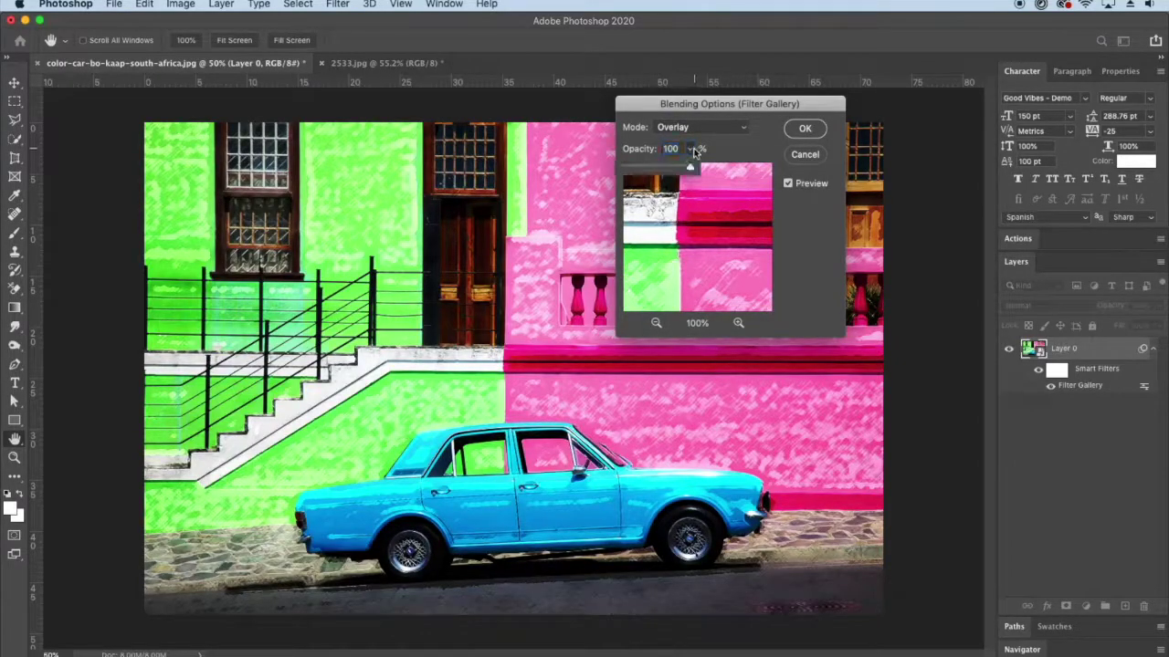
left_click_drag(698, 169, 793, 150)
left_click(807, 157)
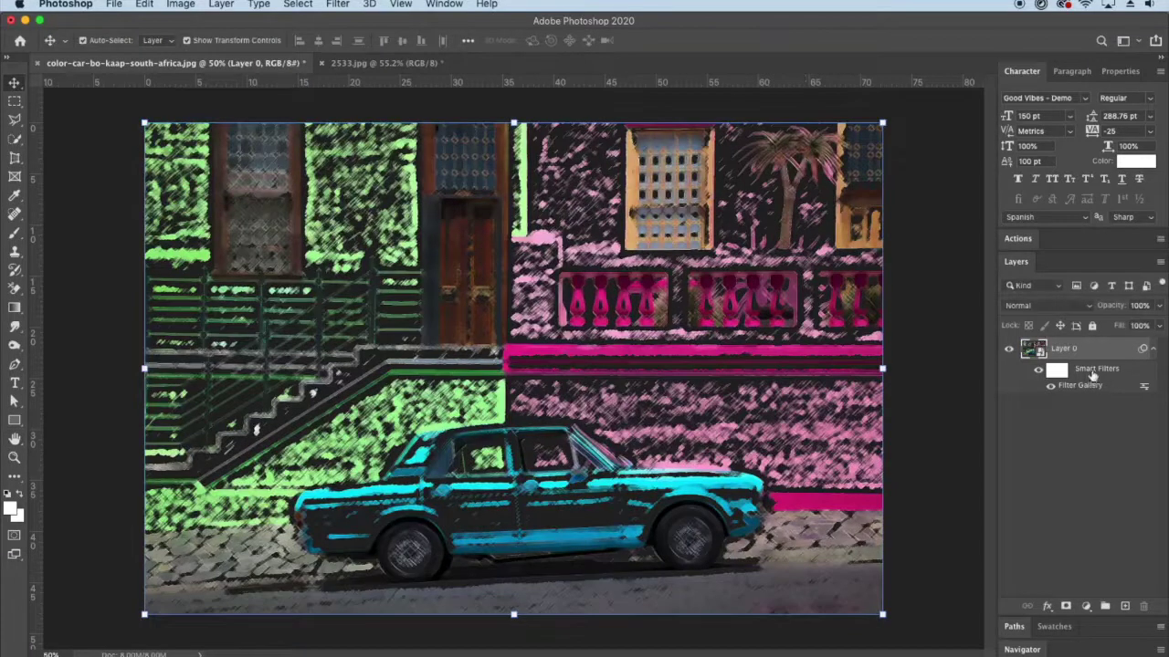
- Delete the smart filters' mask and clear all smart filters from Layer 0
right_click(1091, 372)
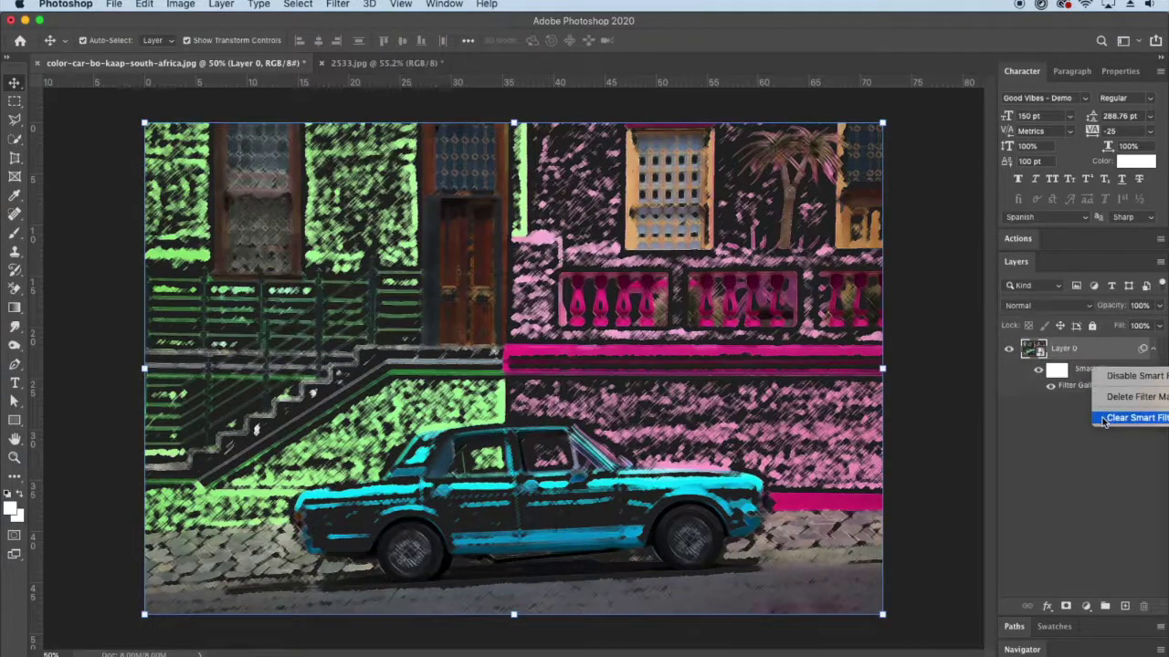
left_click(1105, 400)
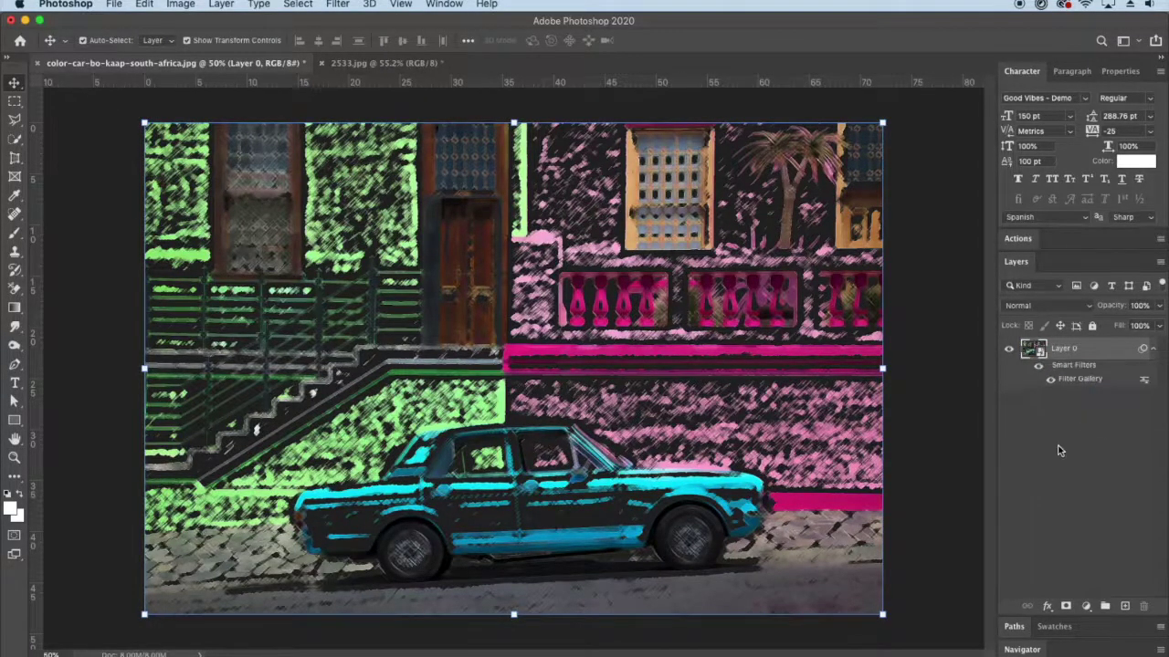
right_click(1065, 373)
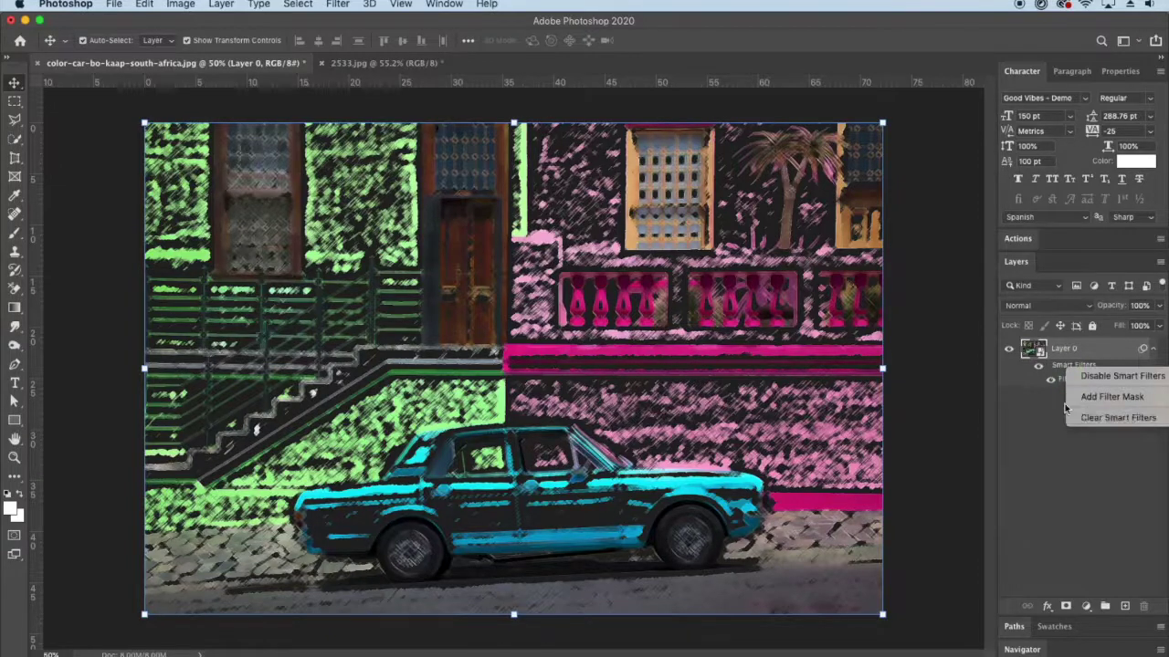
left_click(1060, 377)
right_click(1060, 369)
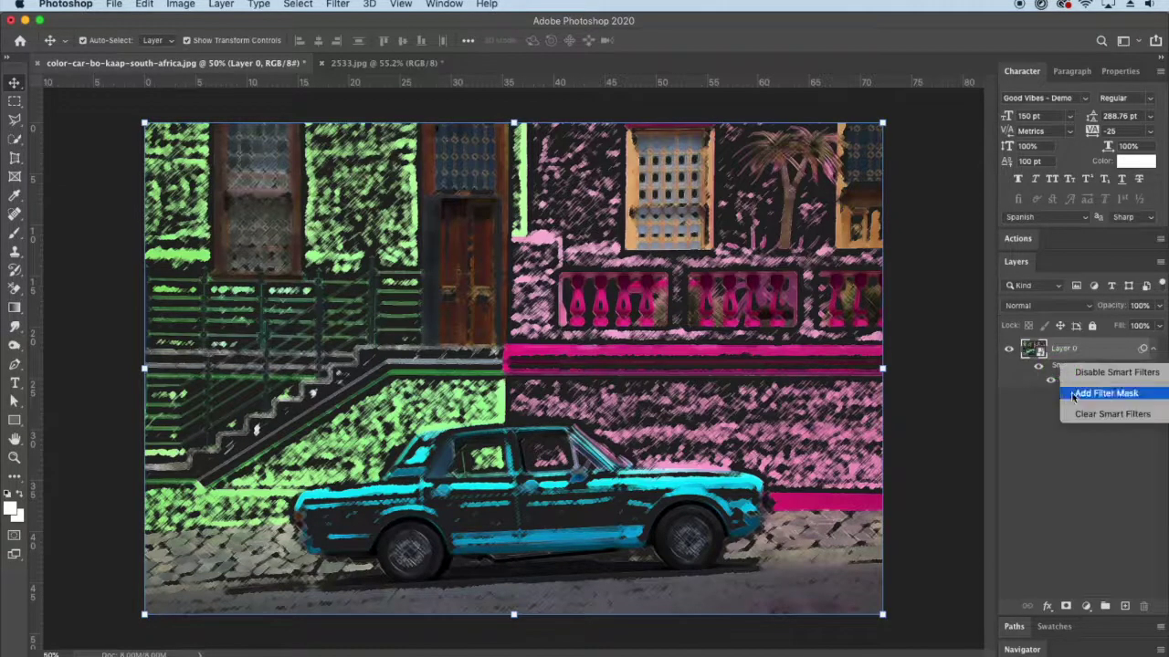
left_click(1079, 414)
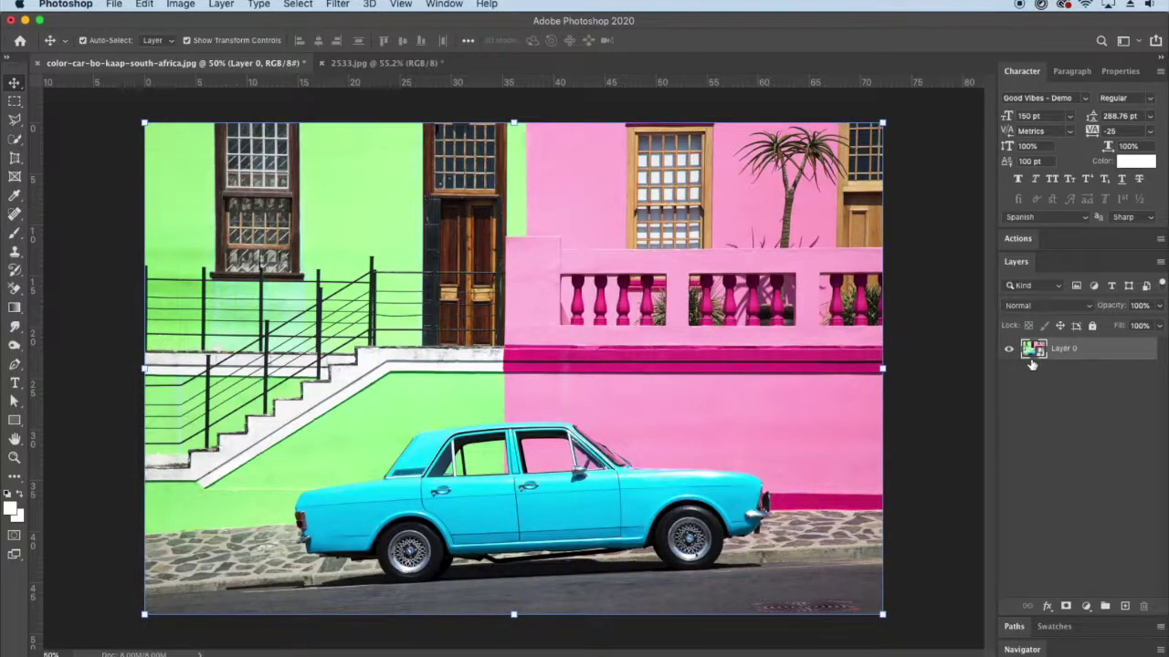
- Reset the foreground and background colors to black and white and open the Filter Gallery for Layer 0 with a 50% preview
key("d")
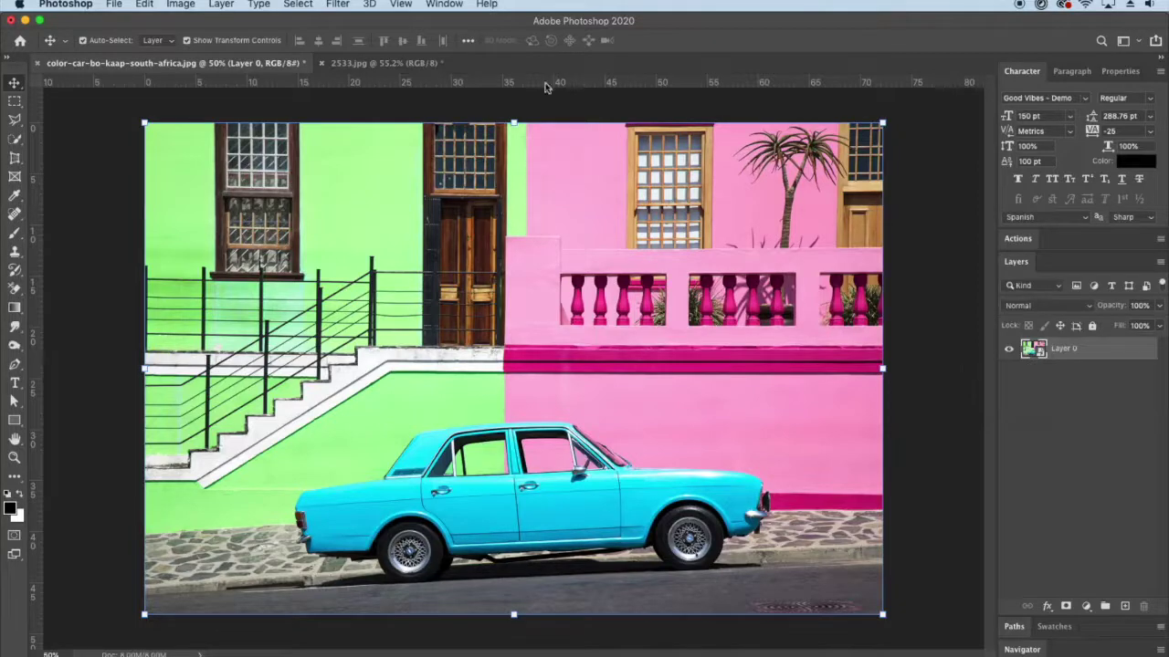
left_click(338, 6)
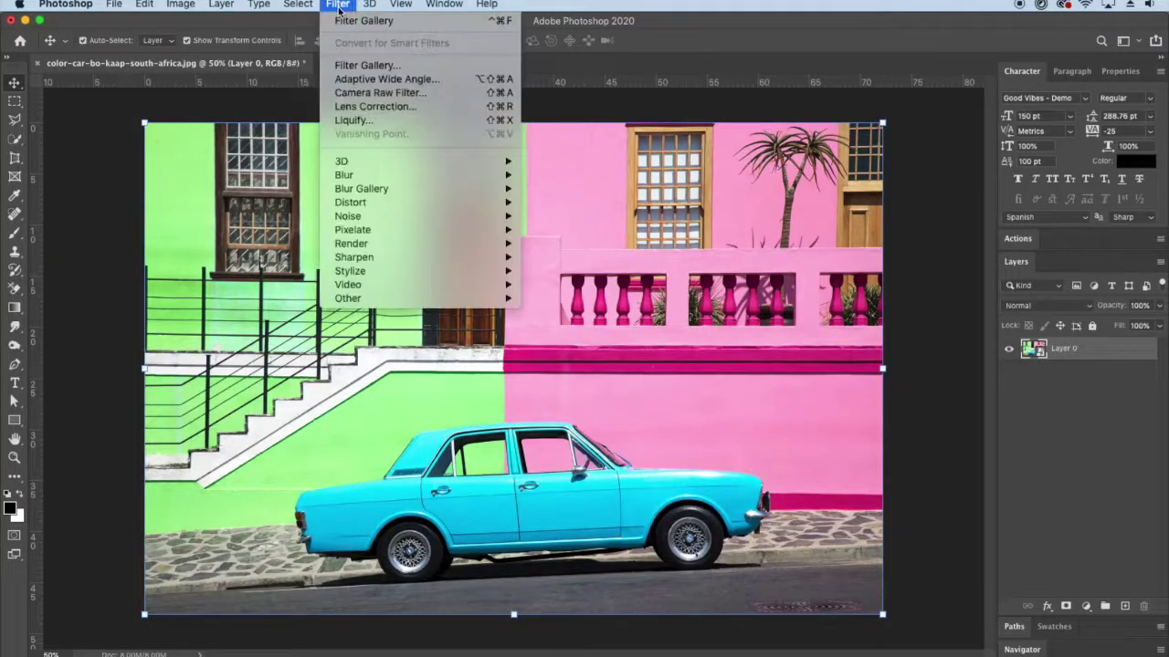
left_click(370, 65)
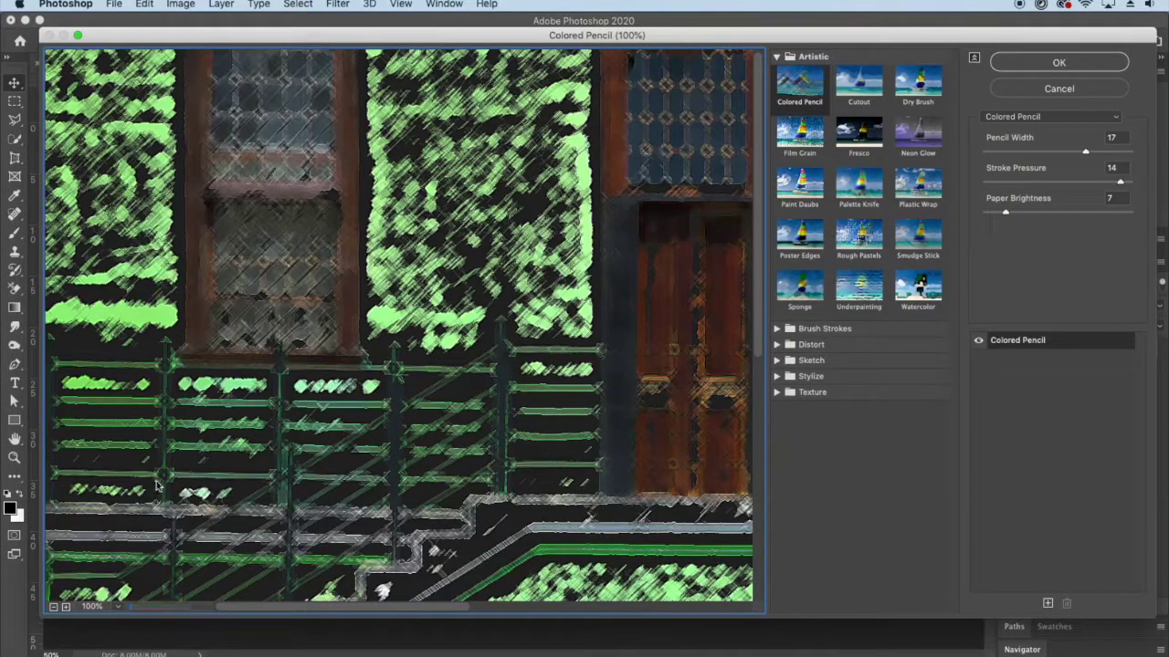
left_click(53, 606)
left_click(53, 606)
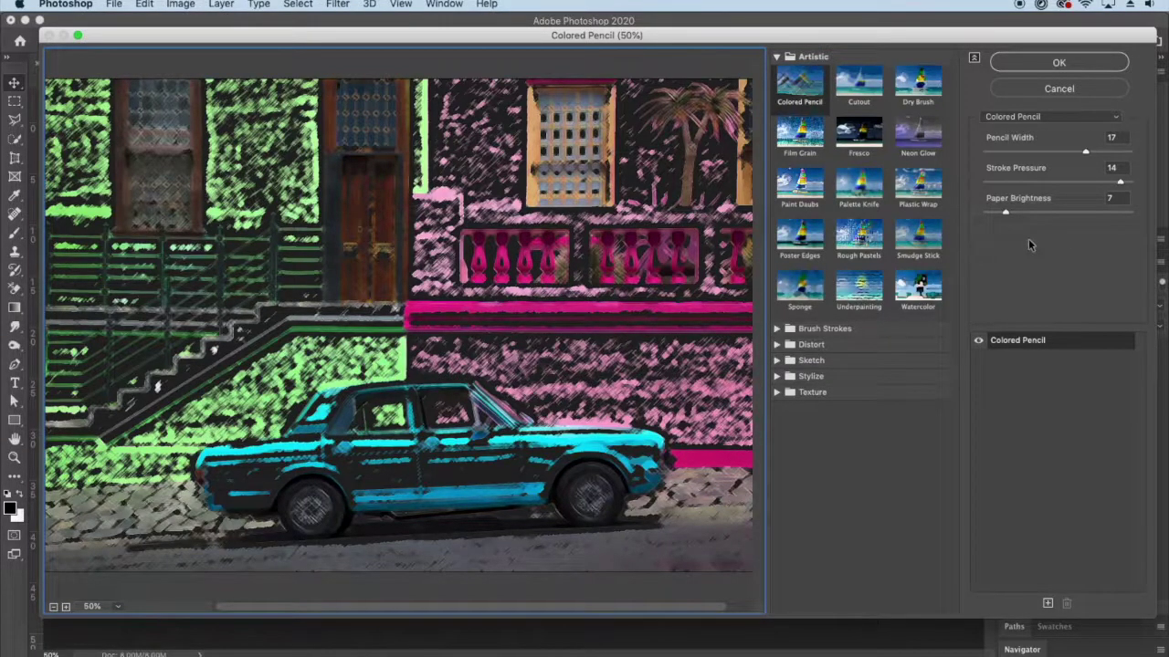
- Try Colored Pencil with pencil width 12, stroke pressure 14 and paper brightness 25
mouse_move(1084, 155)
left_mouse_down()
mouse_move(1044, 156)
mouse_move(1056, 153)
left_mouse_up()
mouse_move(1122, 186)
left_mouse_down()
mouse_move(1062, 190)
mouse_move(1115, 184)
left_mouse_up()
left_click_drag(1012, 213, 1060, 224)
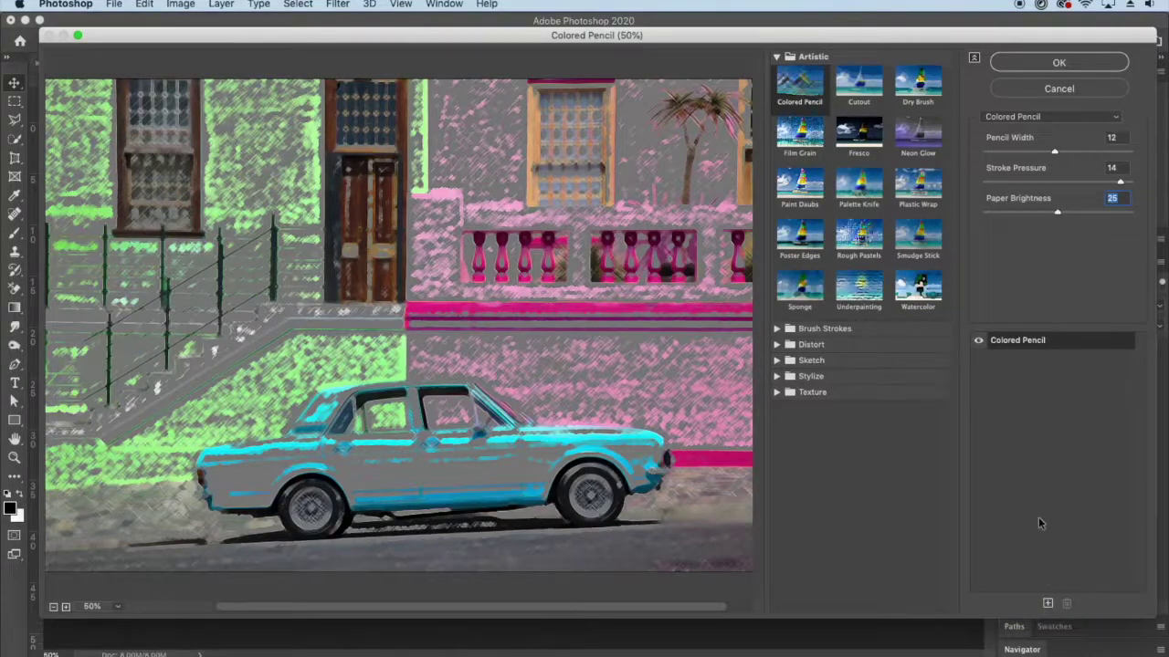
- Try the Cutout filter with adjusted settings, and Dry Brush with brush size 5 and texture 2
left_click(851, 84)
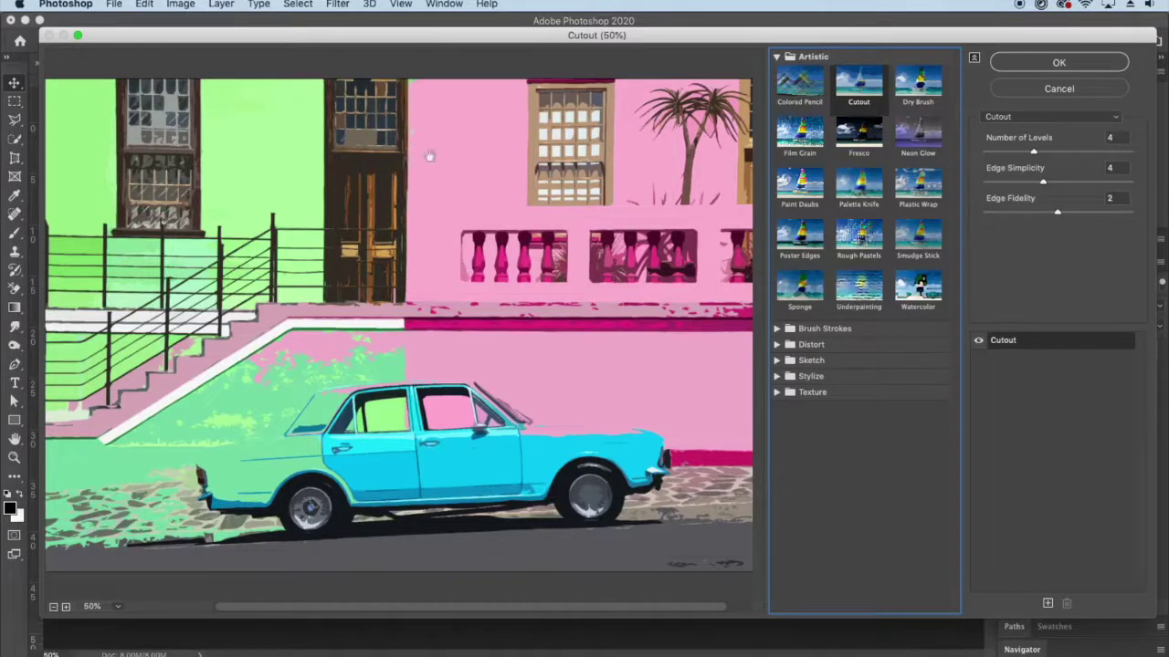
left_click_drag(1035, 154, 1059, 214)
left_click(918, 84)
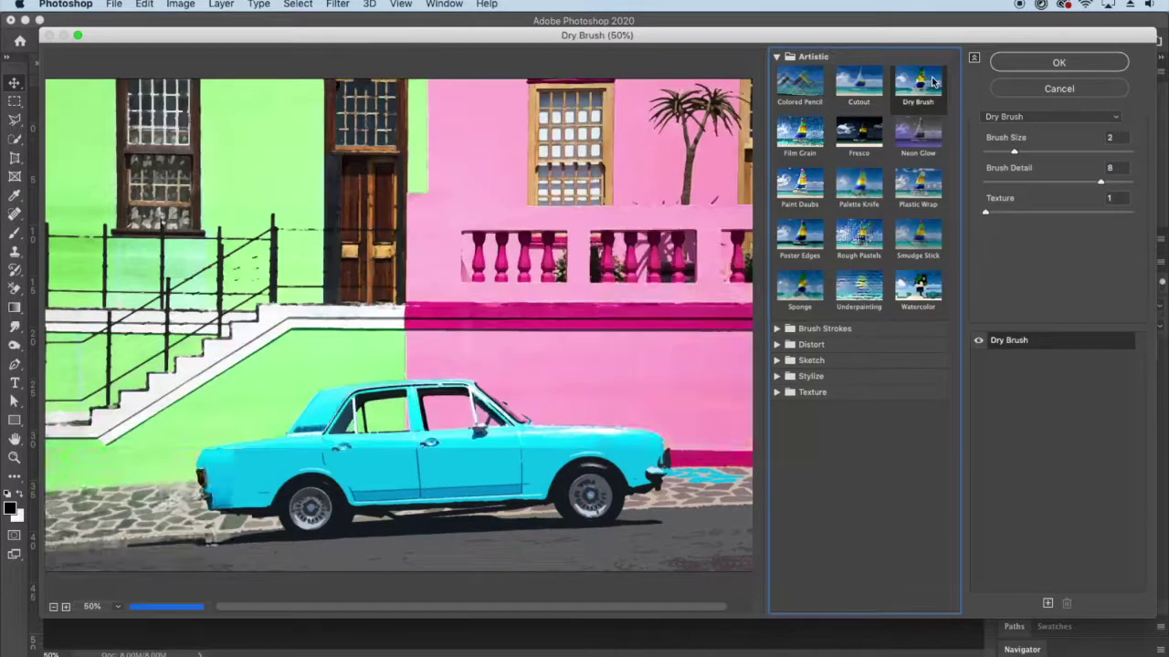
left_click_drag(1015, 152, 1062, 151)
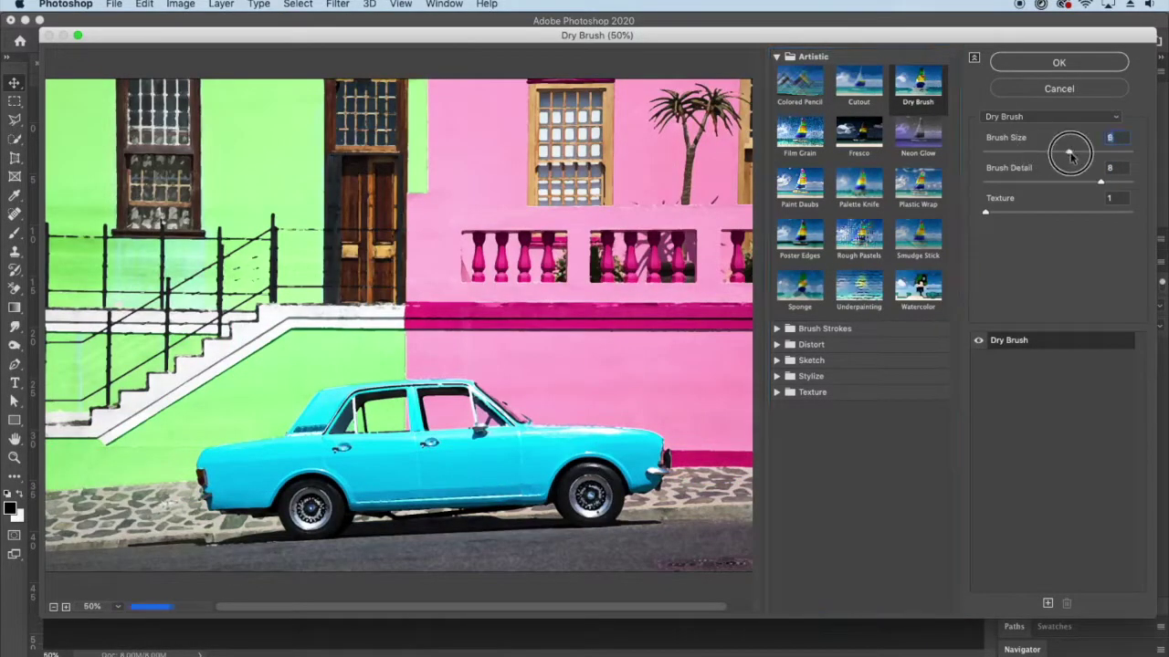
left_click_drag(985, 213, 1053, 224)
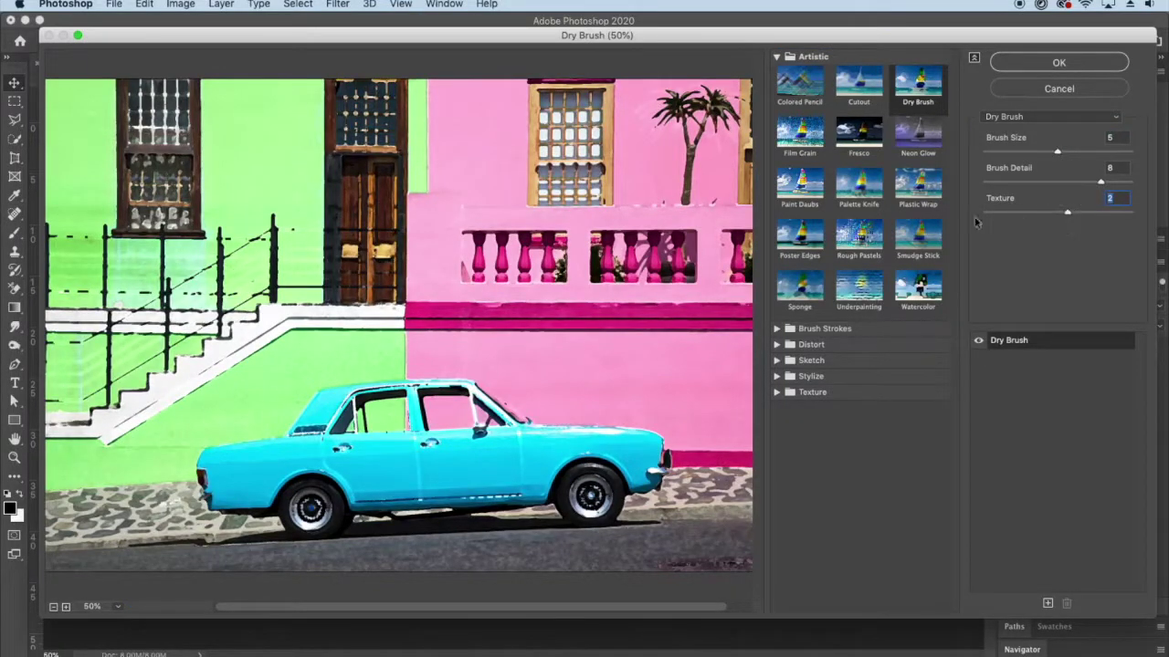
- Preview the Artistic filters Film Grain, Fresco, Neon Glow, Plastic Wrap, Palette Knife and Paint Daubs on the car photo
left_click(808, 140)
left_click(860, 146)
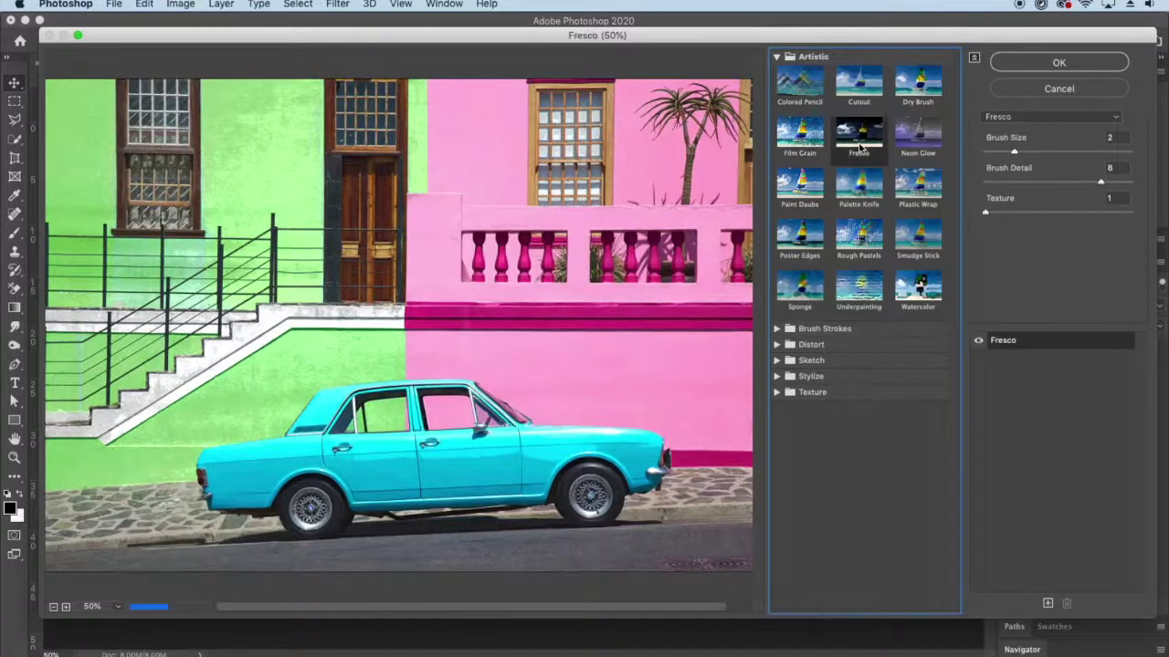
left_click(922, 146)
left_click(924, 188)
left_click(858, 188)
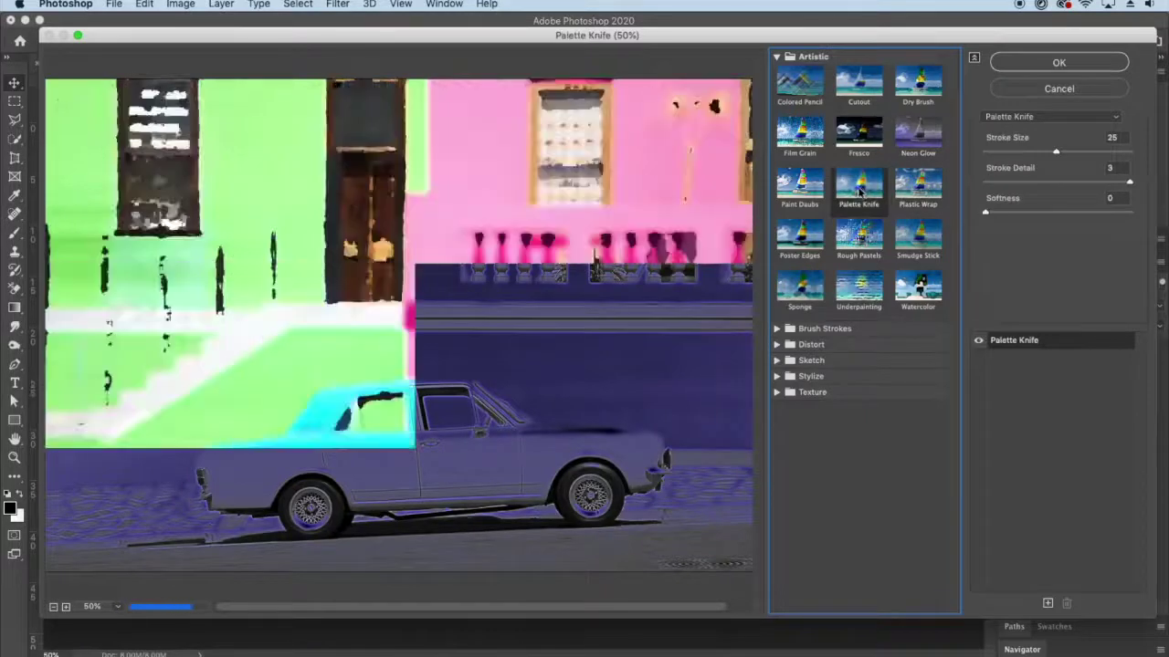
left_click(802, 187)
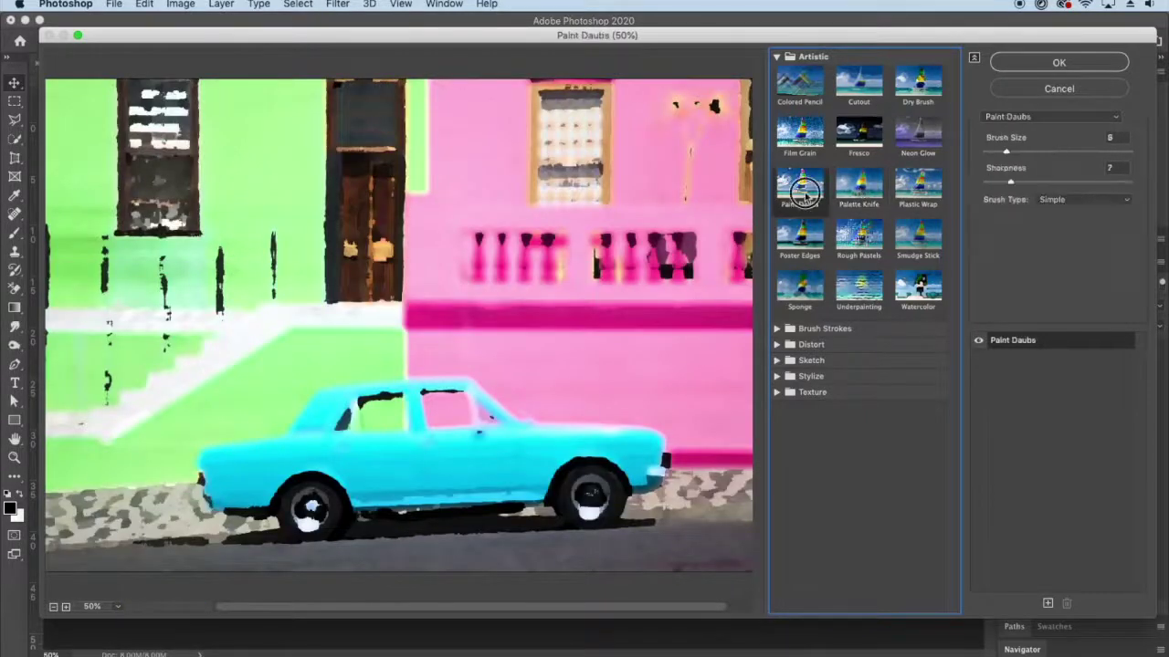
- Preview the Brush Strokes filters Accented Edges and Ink Outlines on the car photo
left_click(777, 57)
left_click(777, 72)
left_click(789, 99)
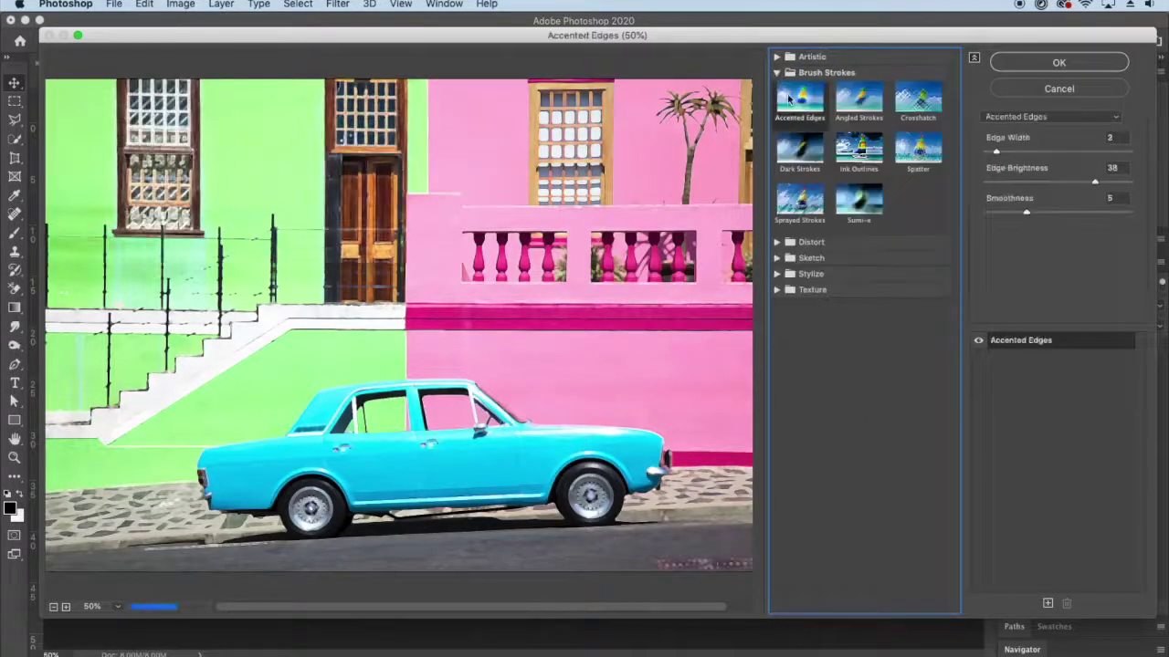
left_click(867, 152)
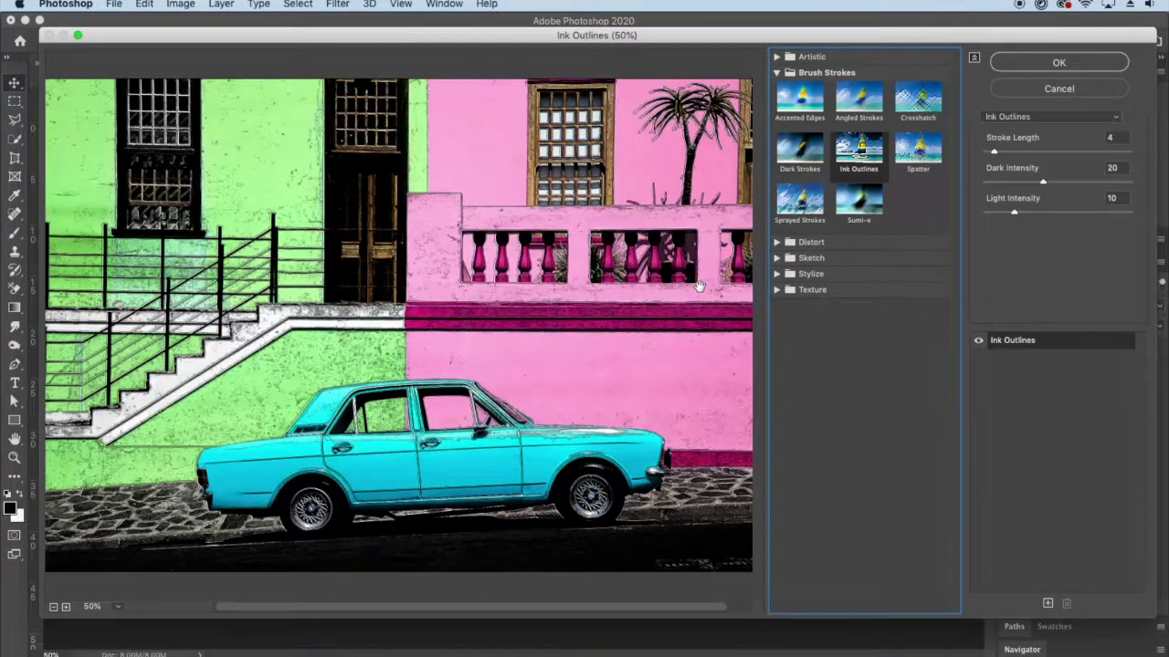
- Preview the Distort filters Diffuse Glow, Glass and Ocean Ripple on the car photo
left_click(777, 72)
left_click(777, 89)
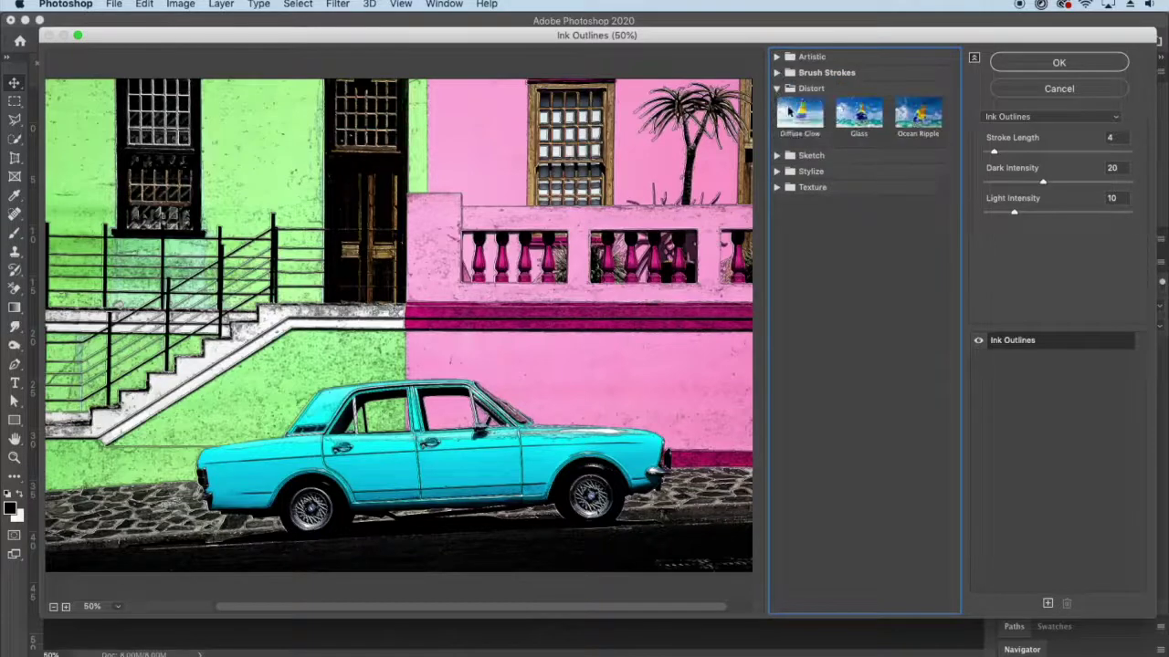
left_click(787, 110)
left_click(859, 114)
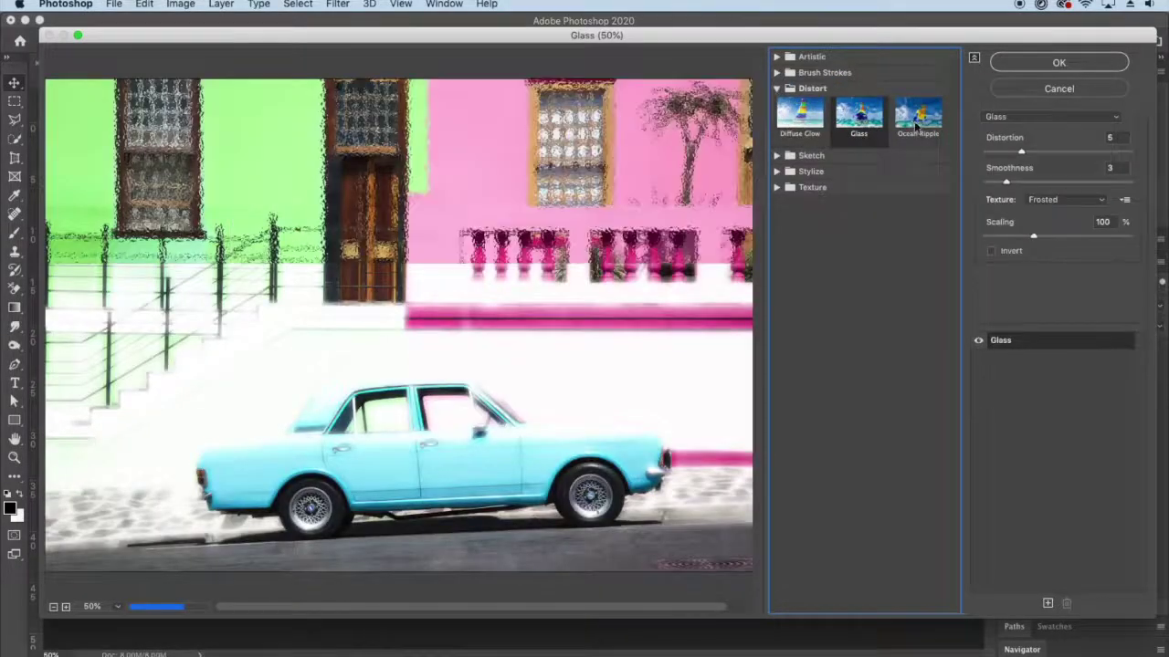
left_click(916, 118)
- Try the Stained Glass texture filter with border thickness 1 and light intensity 3
left_click(777, 188)
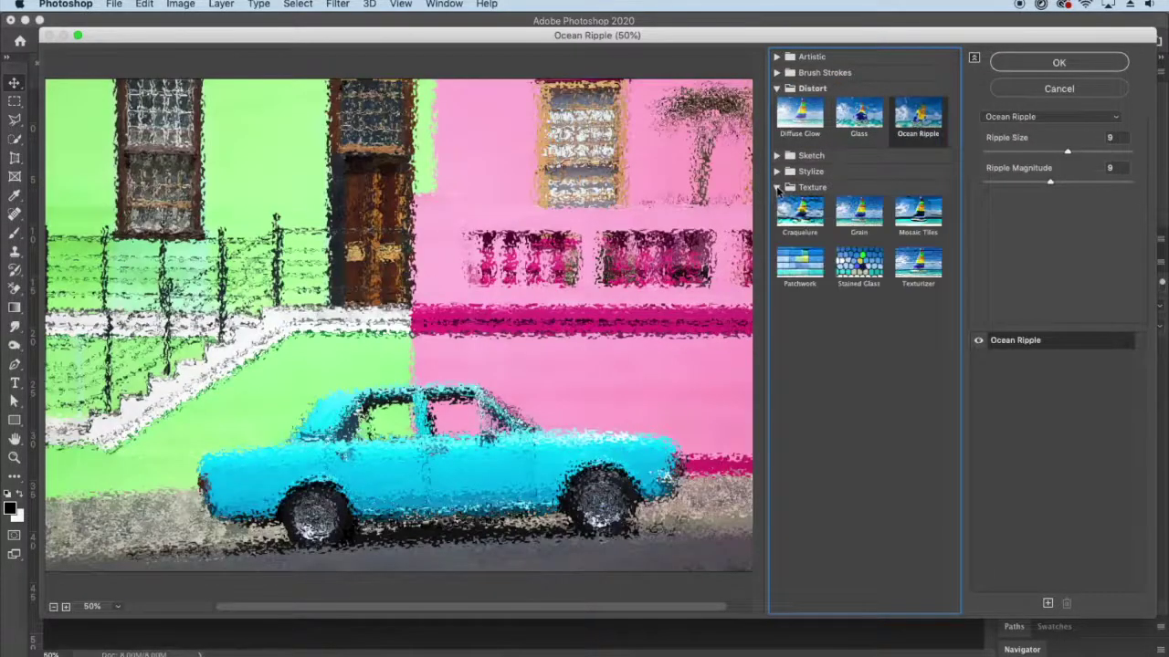
left_click(859, 267)
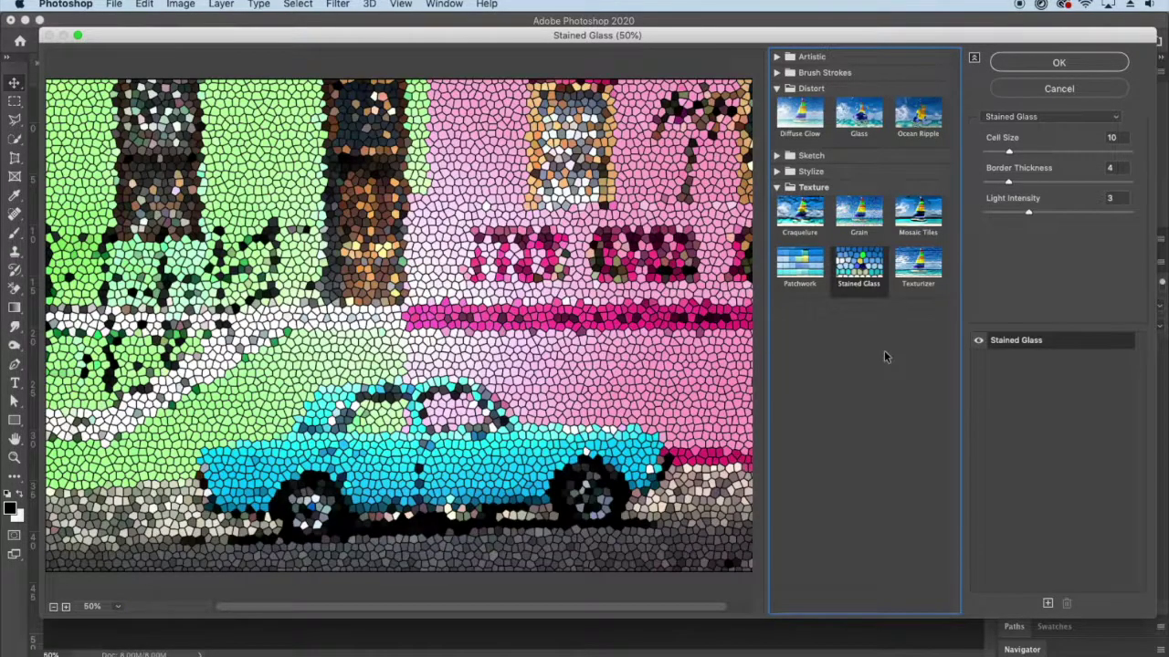
left_click_drag(1008, 182, 1032, 219)
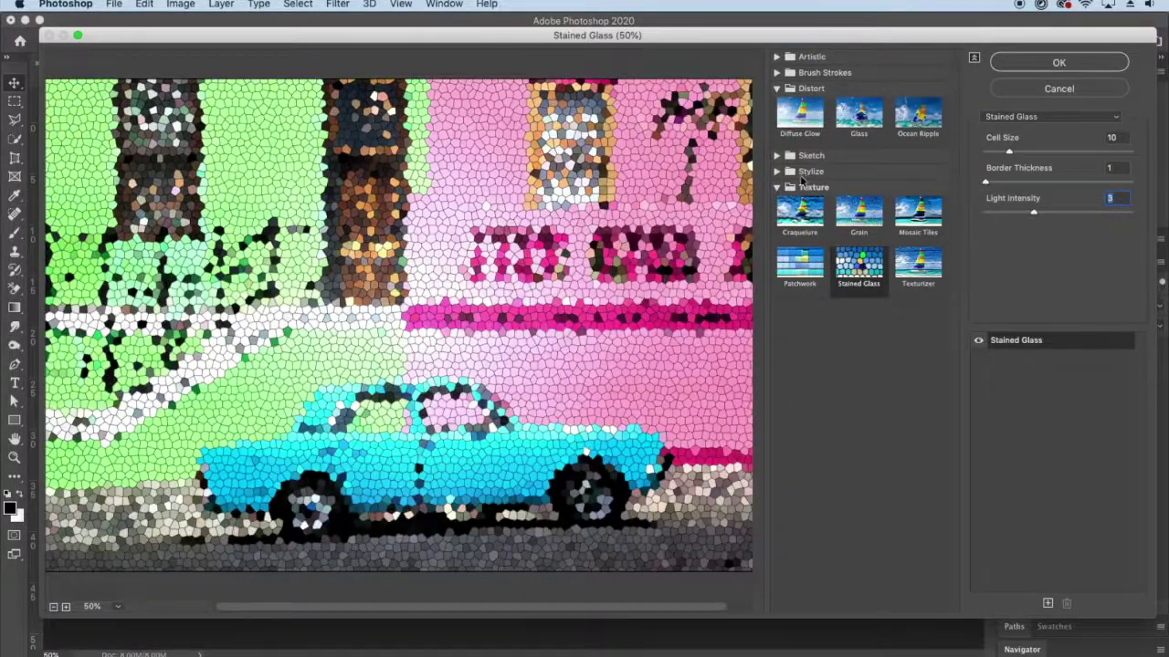
- Choose the Stamp filter from the Sketch effects and collapse the Distort and Sketch categories
left_click(777, 157)
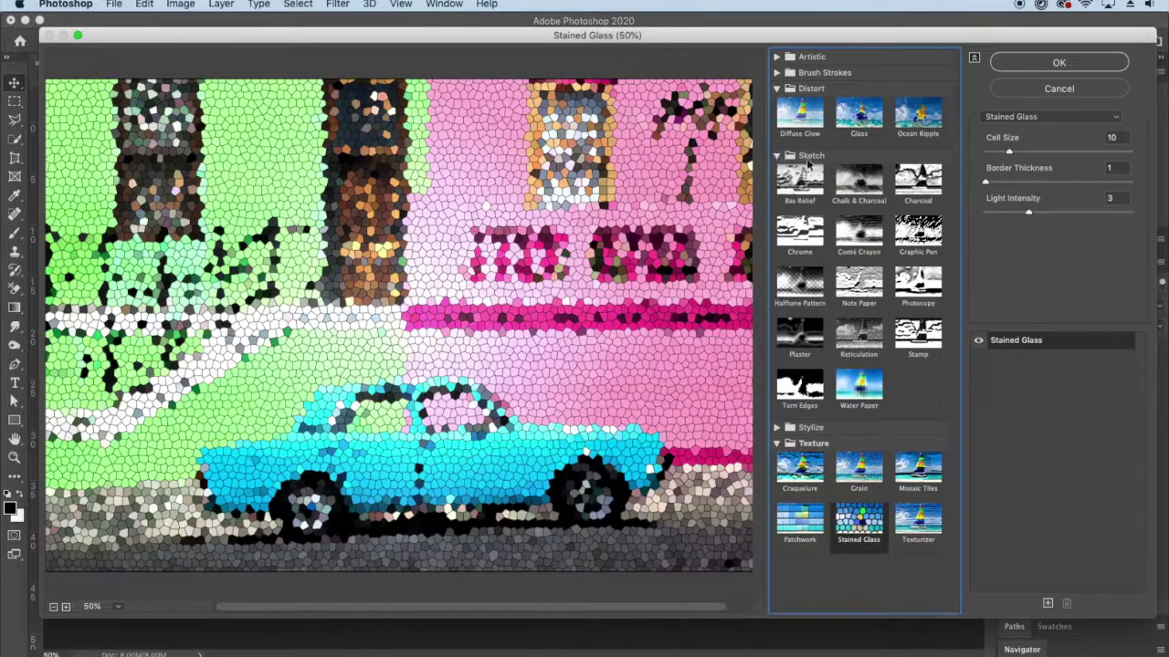
left_click(931, 344)
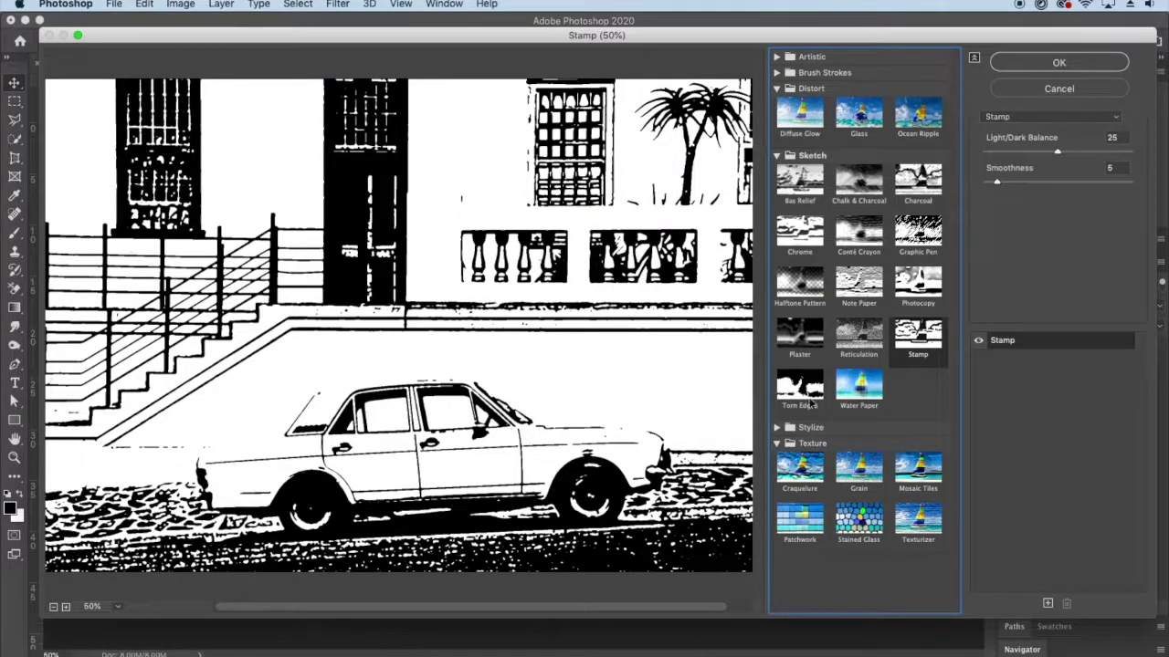
left_click(777, 89)
left_click(779, 105)
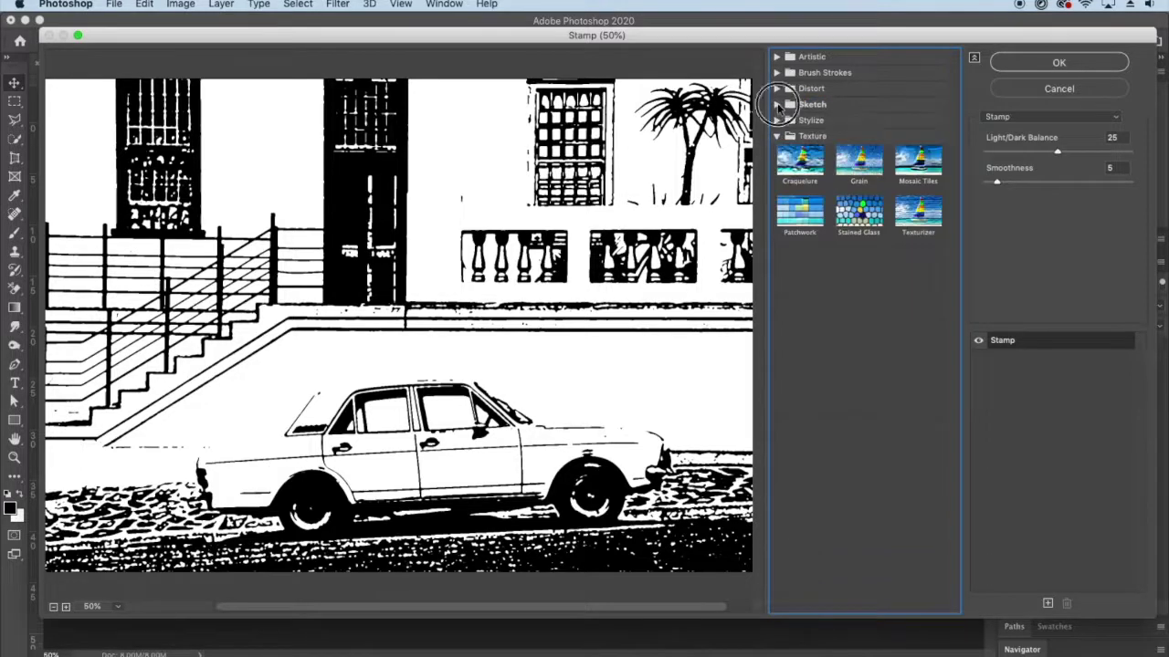
- Collapse the Texture category and replace the Stamp effect with the Cutout filter from the Artistic effects
left_click(777, 136)
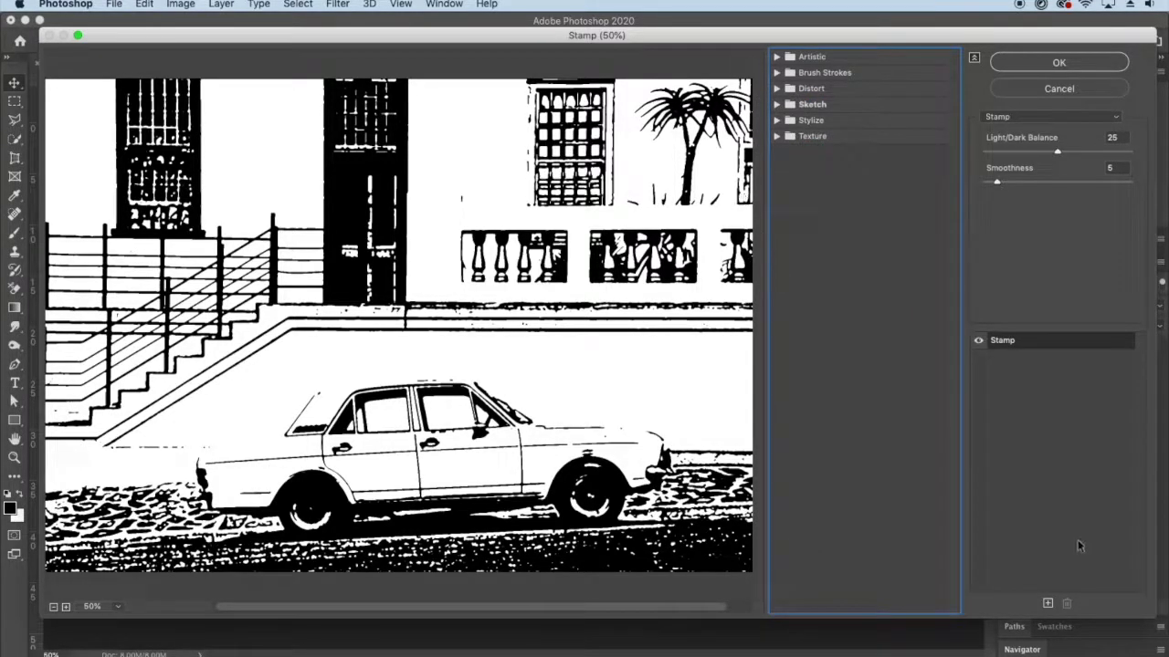
left_click(777, 57)
left_click(850, 87)
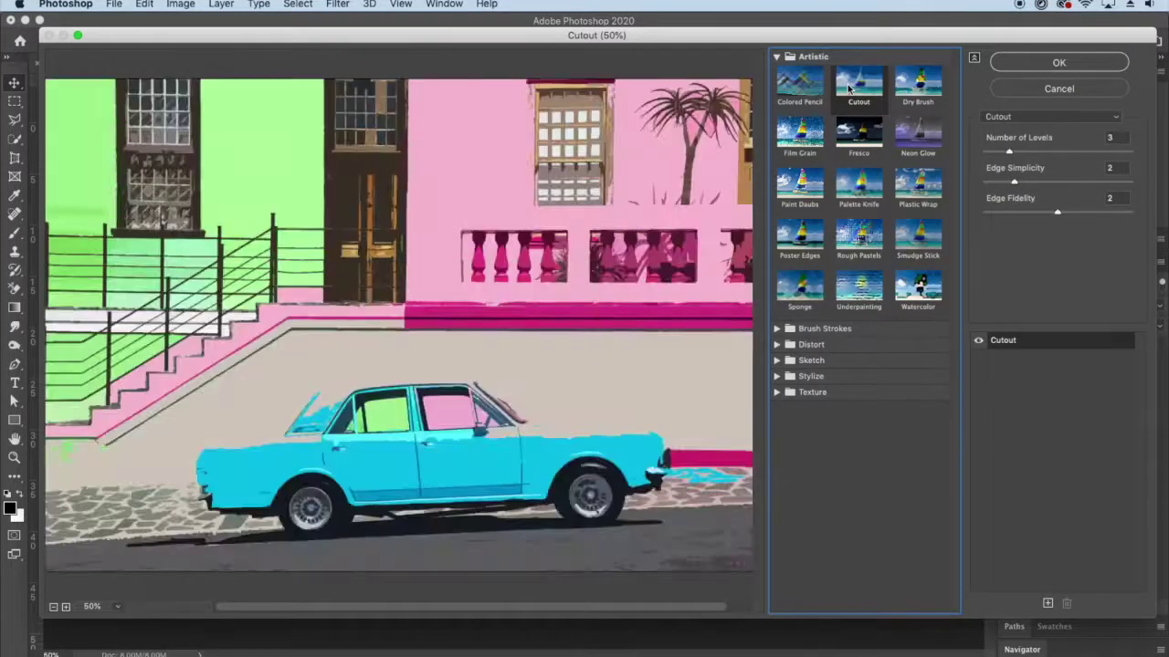
- Stack a new Stamp effect from the Sketch filters above the Cutout effect and apply the Filter Gallery to the car photo
left_click(1049, 605)
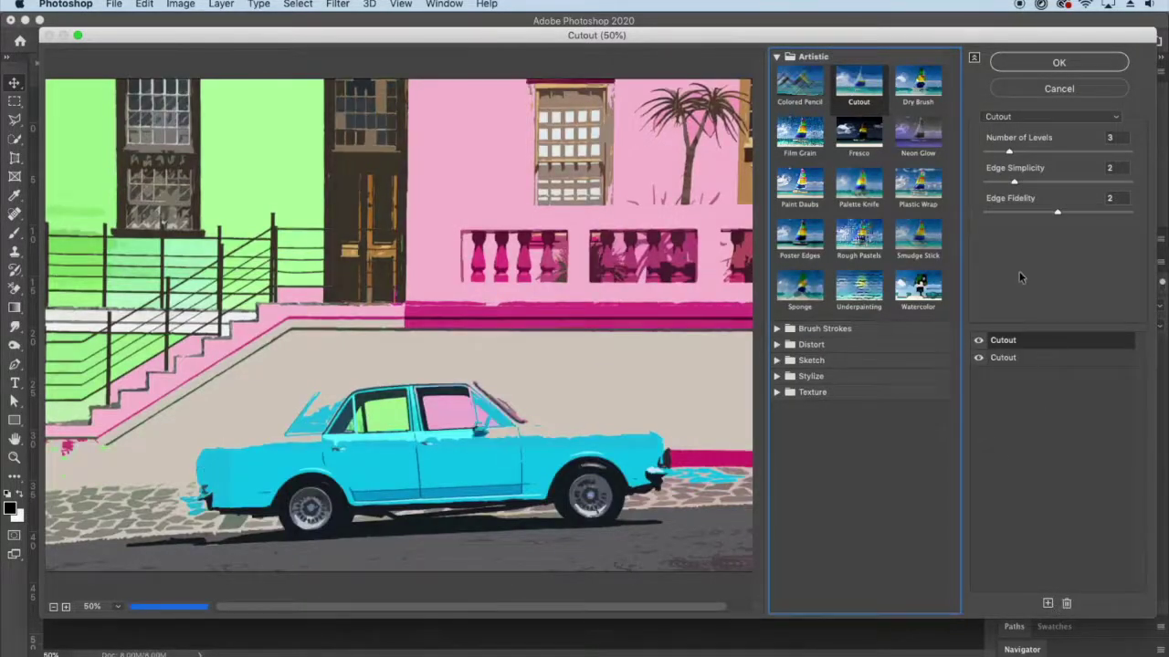
left_click(776, 360)
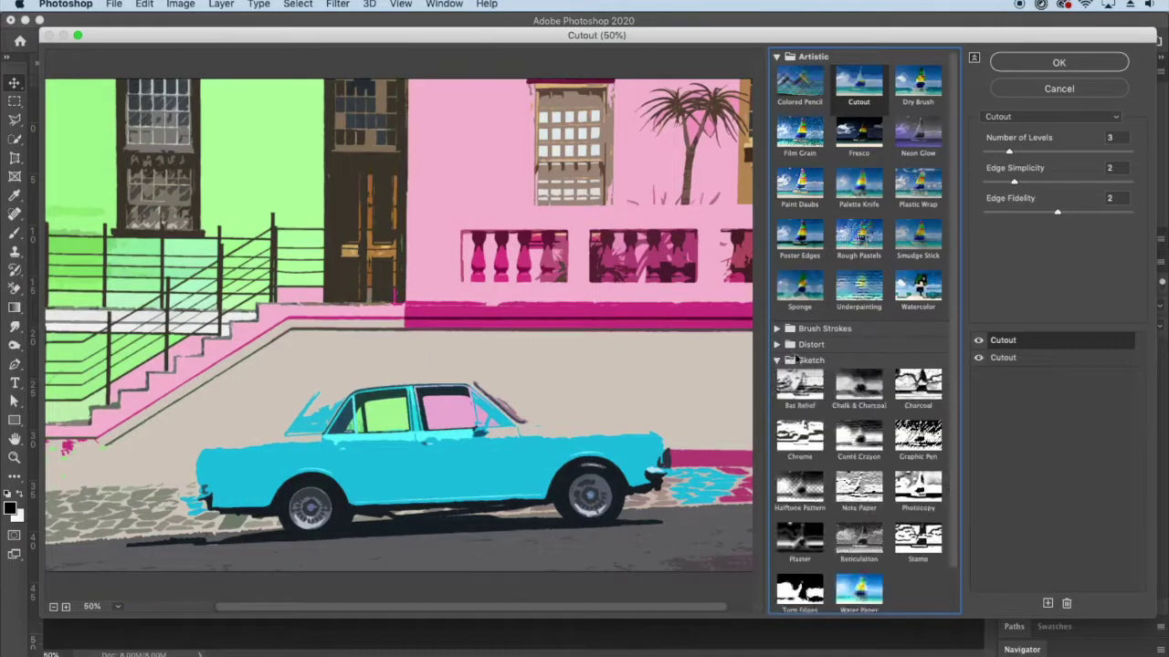
left_click(917, 538)
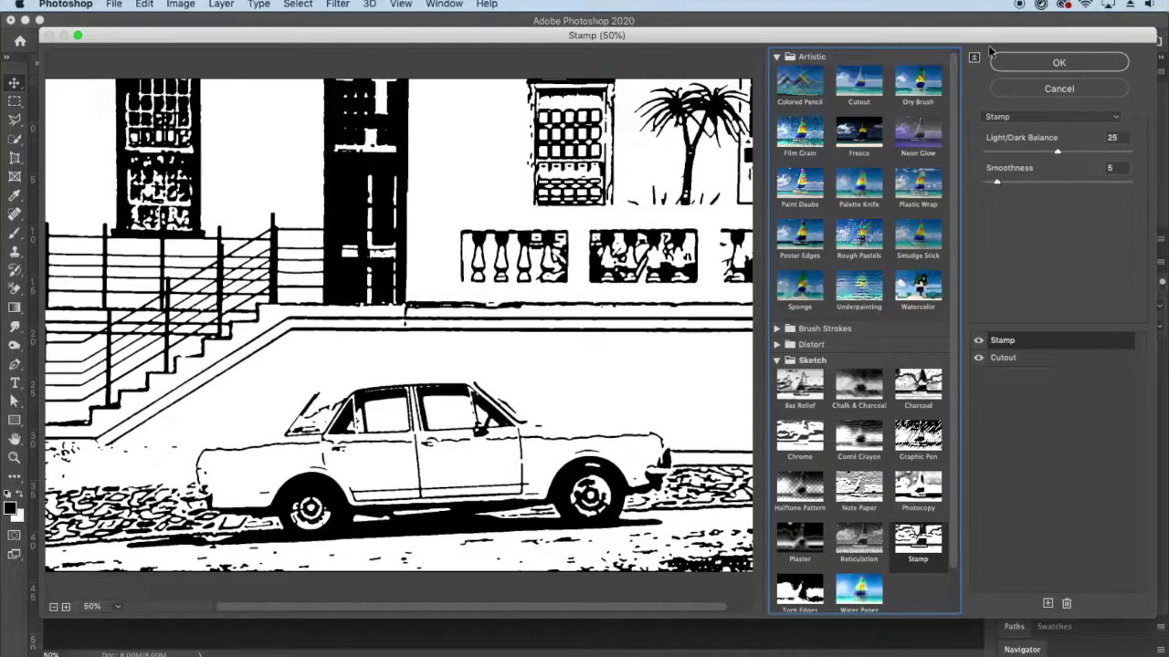
left_click(1041, 62)
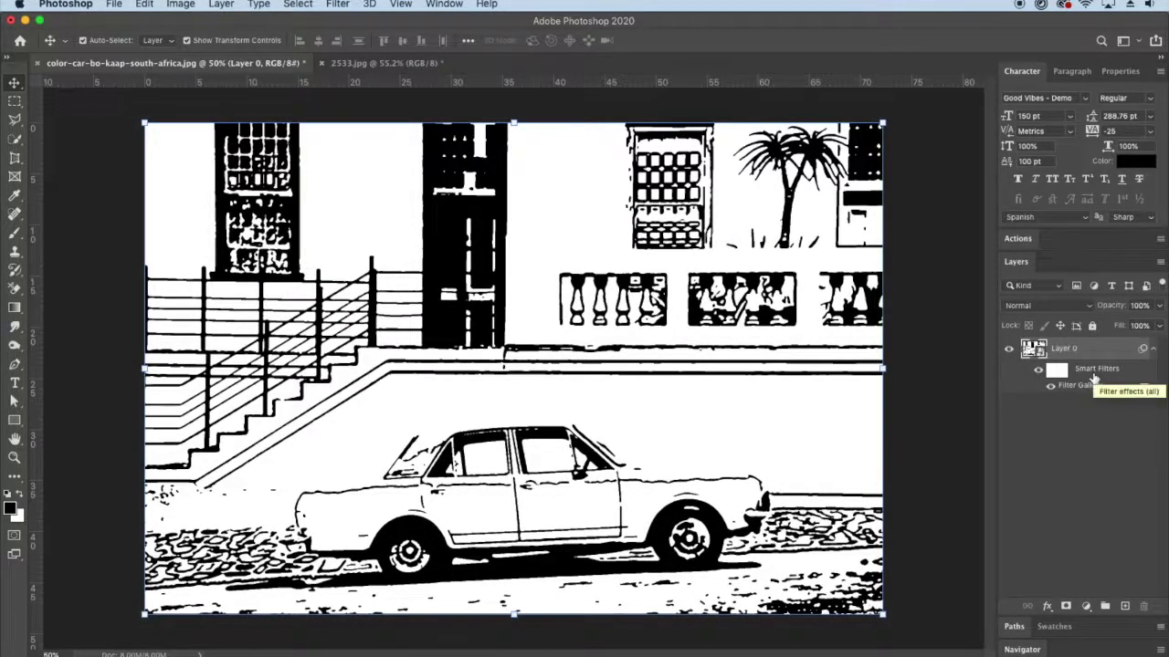
right_click(1093, 370)
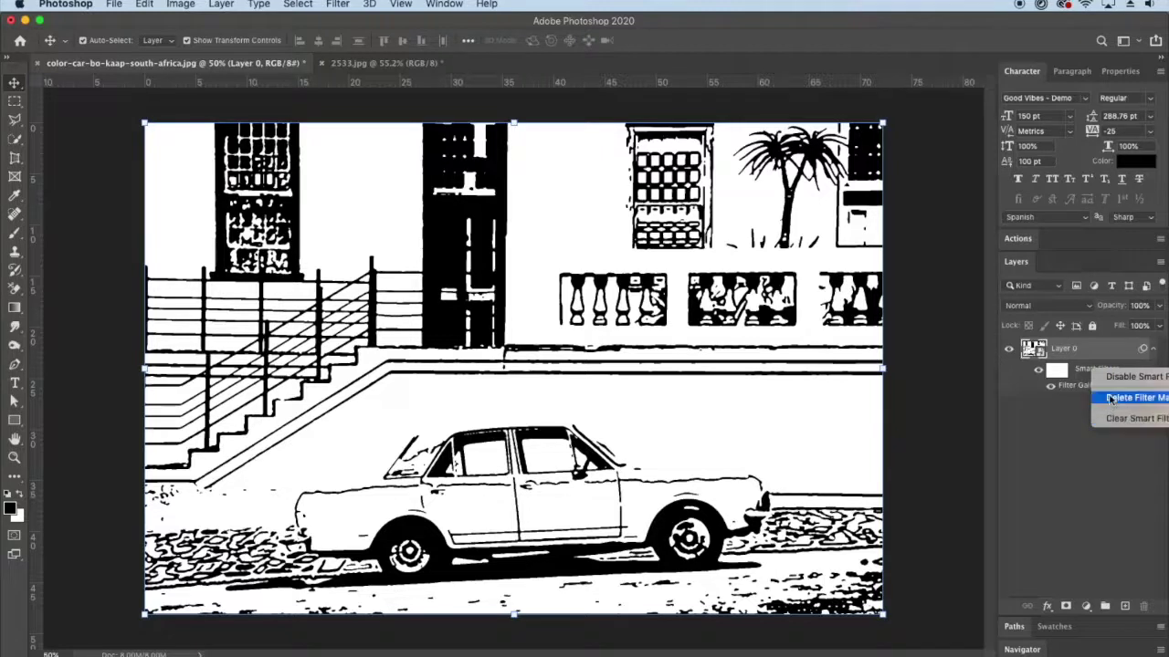
left_click(1056, 438)
left_click(972, 358)
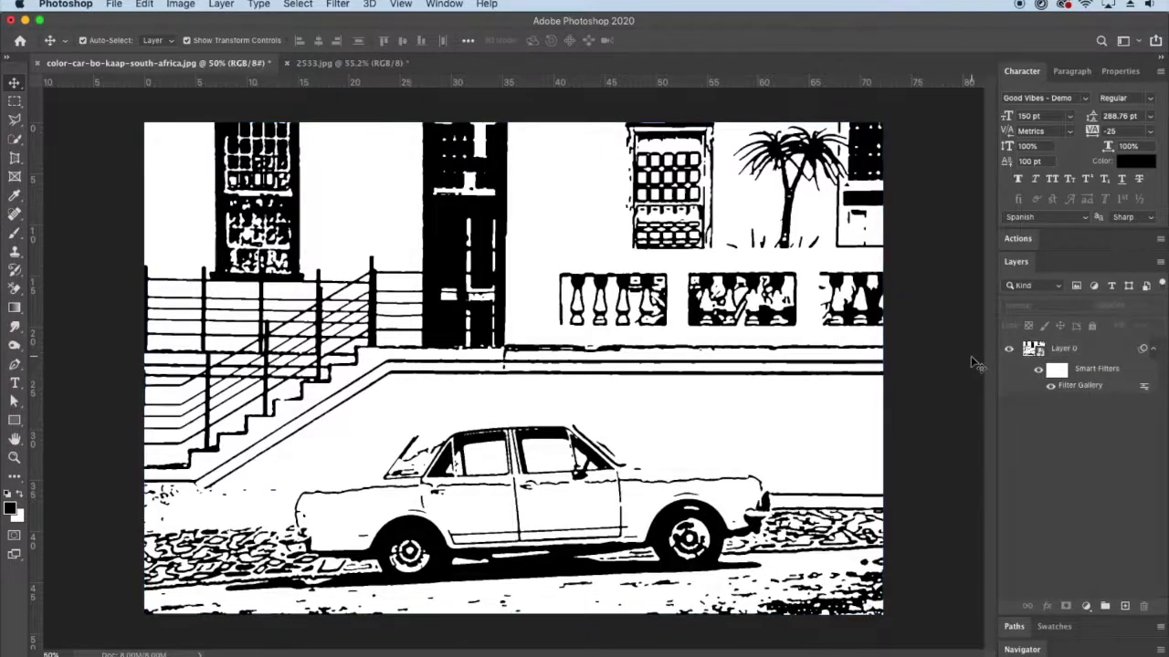